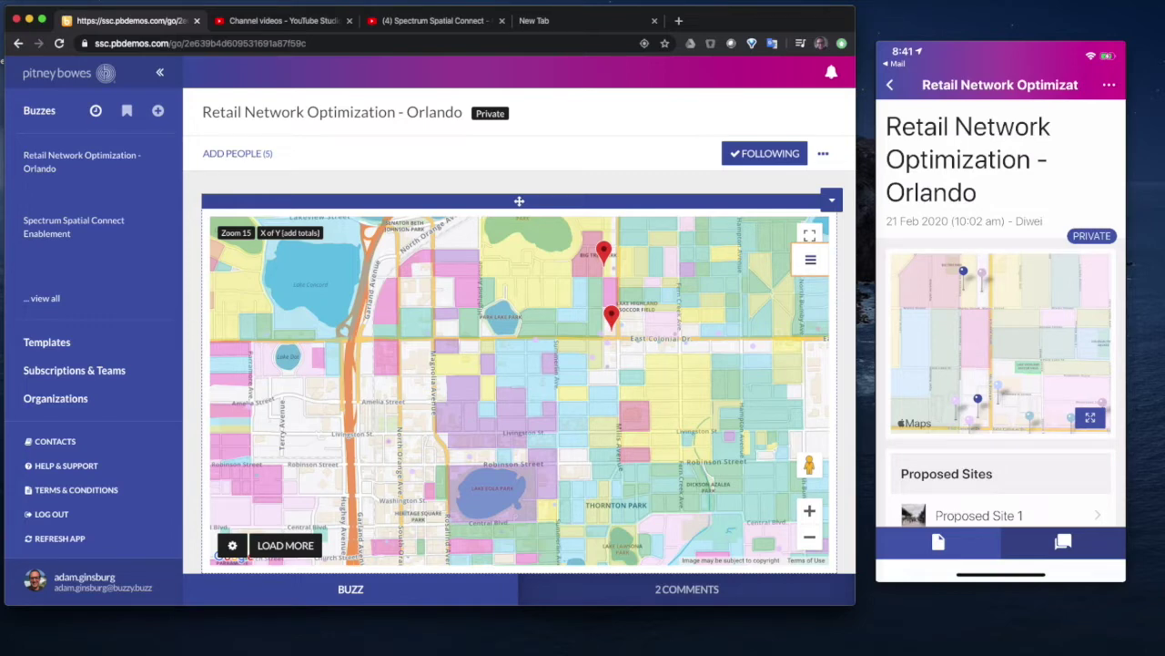
- Review the Proposed Site 1 and Proposed Site 2 details in the phone's buzz
scroll(1001, 313, "down", 5)
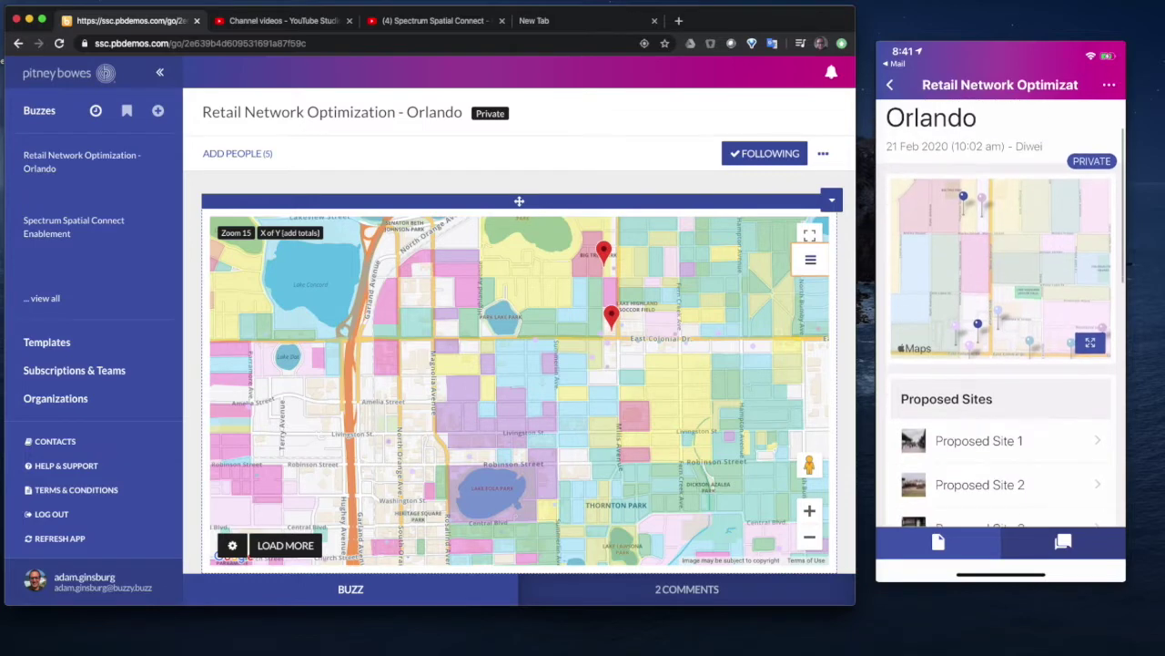
scroll(1001, 314, "down", 2)
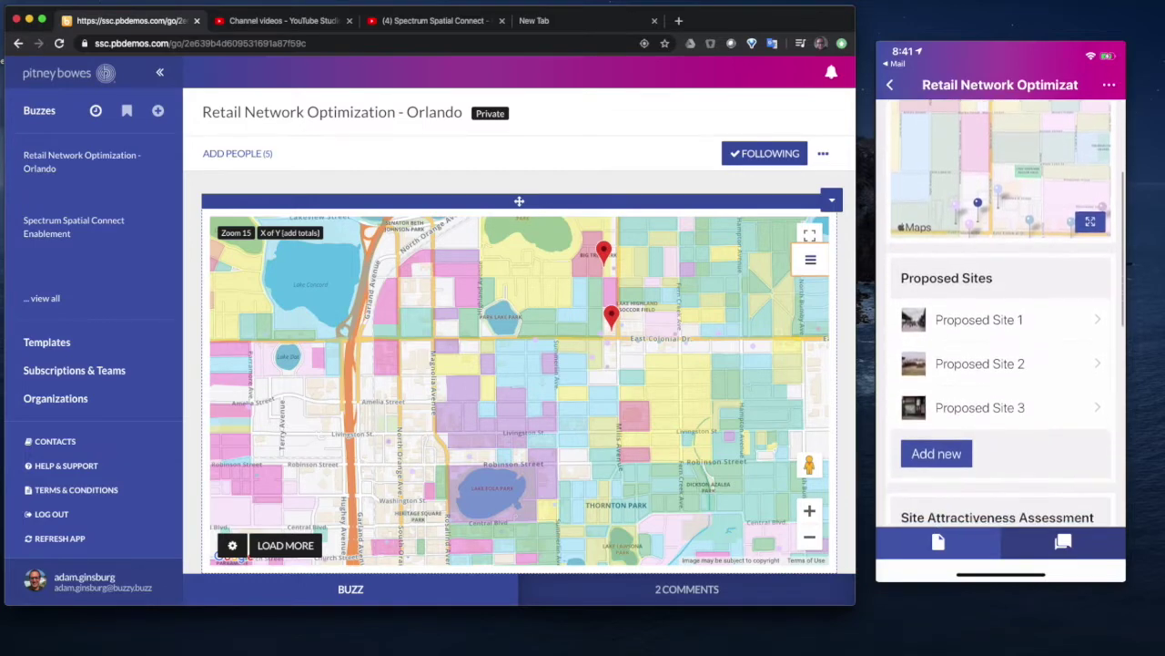
scroll(1001, 313, "up", 3)
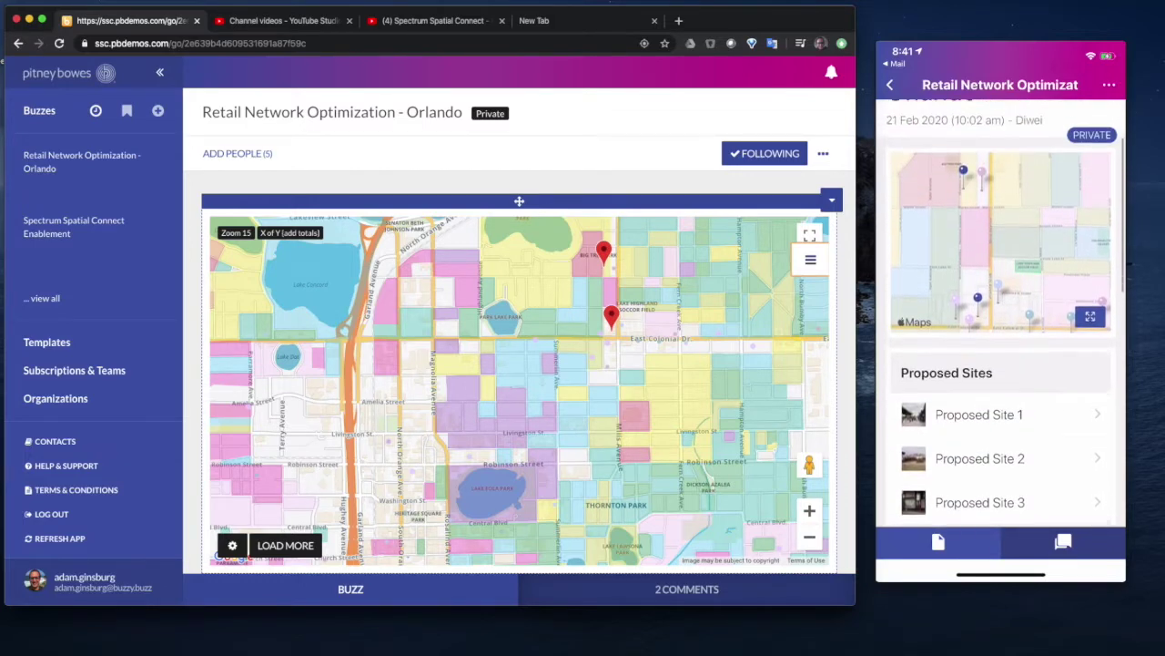
scroll(1001, 313, "down", 2)
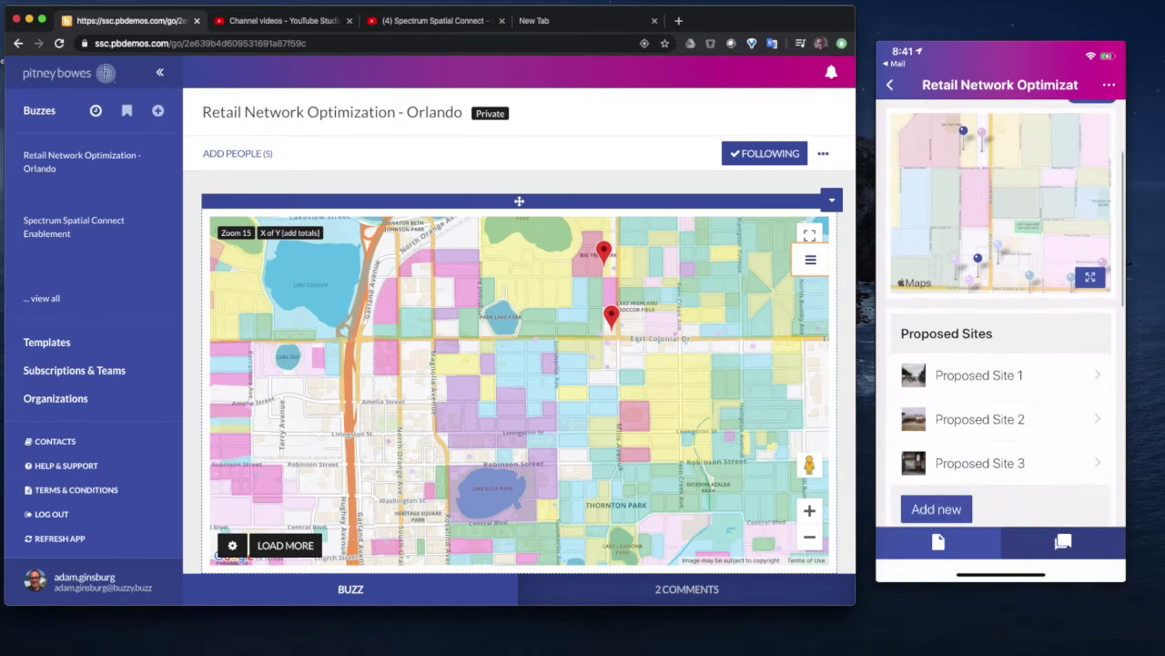
left_click(979, 375)
scroll(1001, 313, "down", 8)
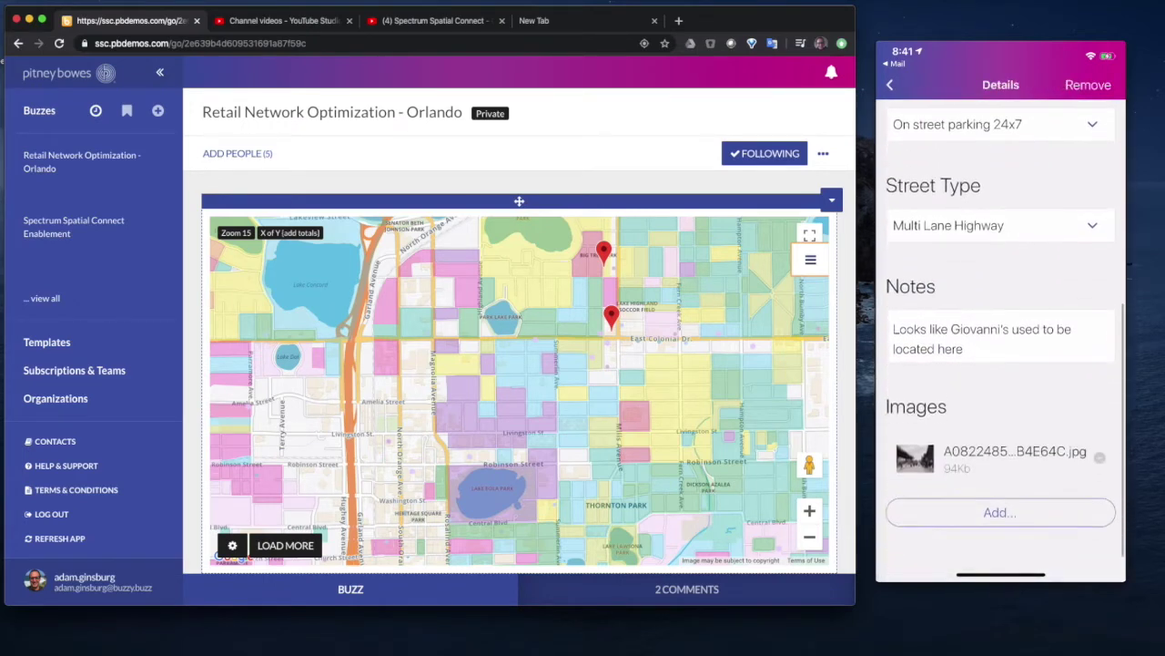
scroll(1001, 313, "up", 6)
left_click(890, 84)
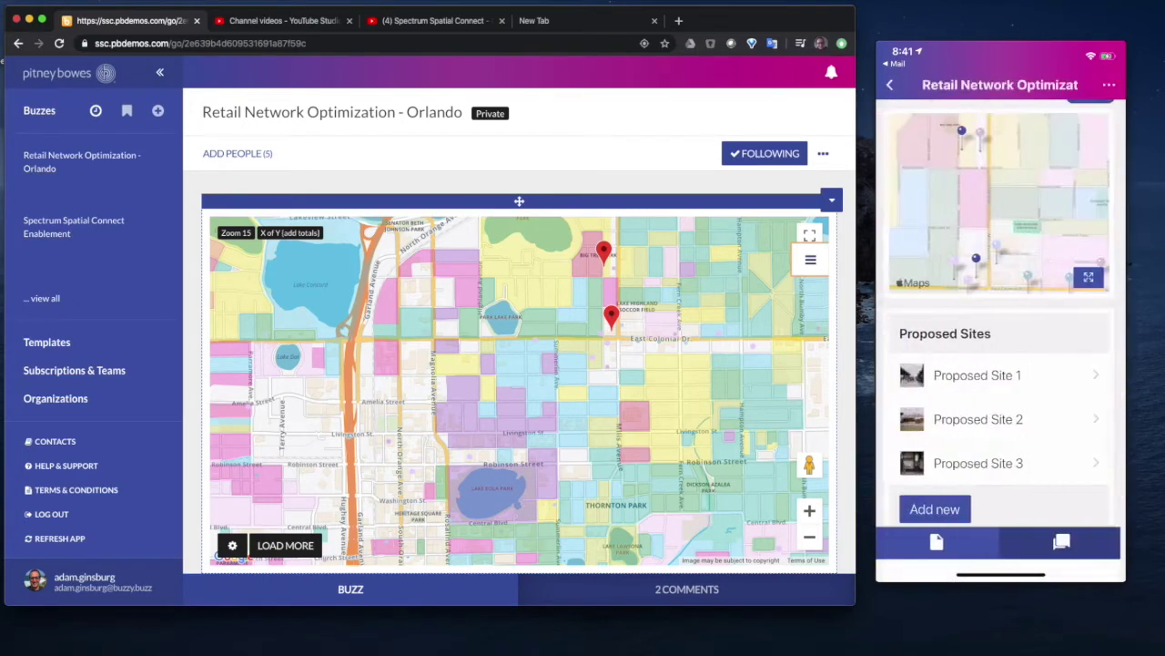
scroll(1000, 313, "down", 6)
left_click(929, 246)
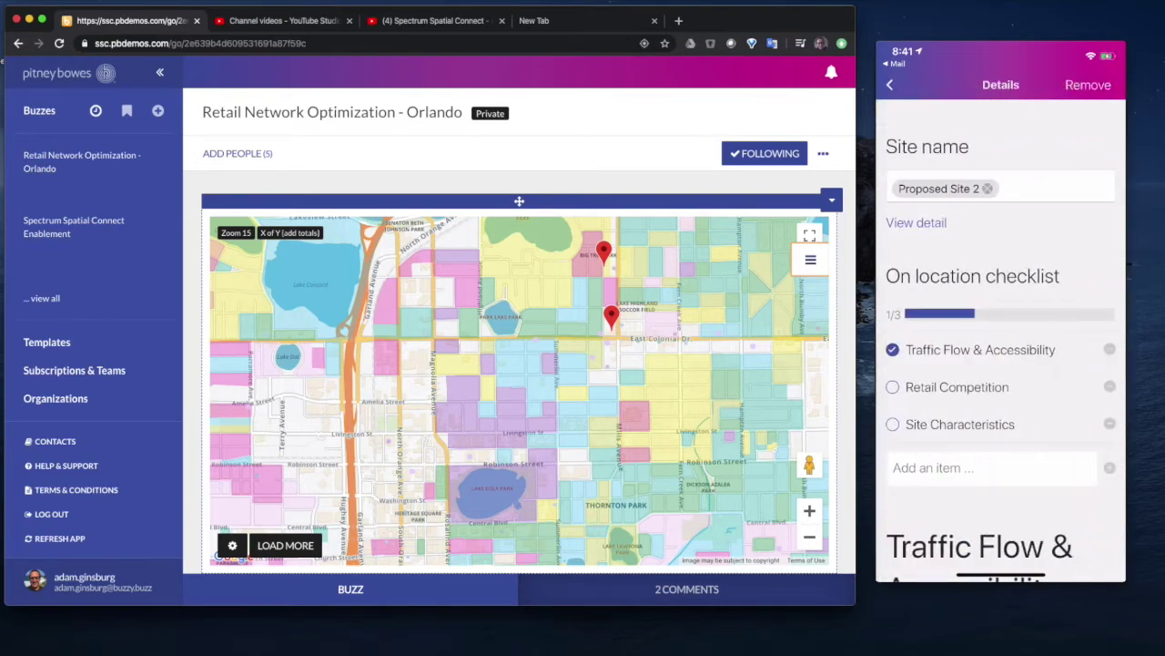
left_click(889, 84)
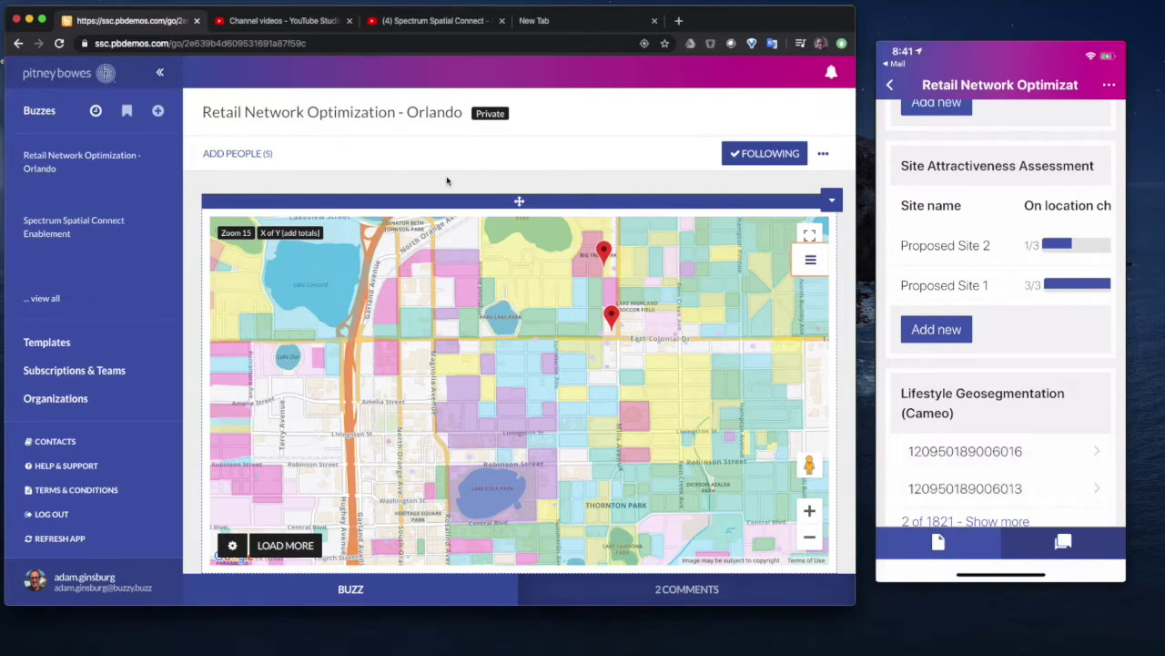
- Check the map's layer list and the Proposed Site 2 marker details
scroll(419, 180, "down", 3)
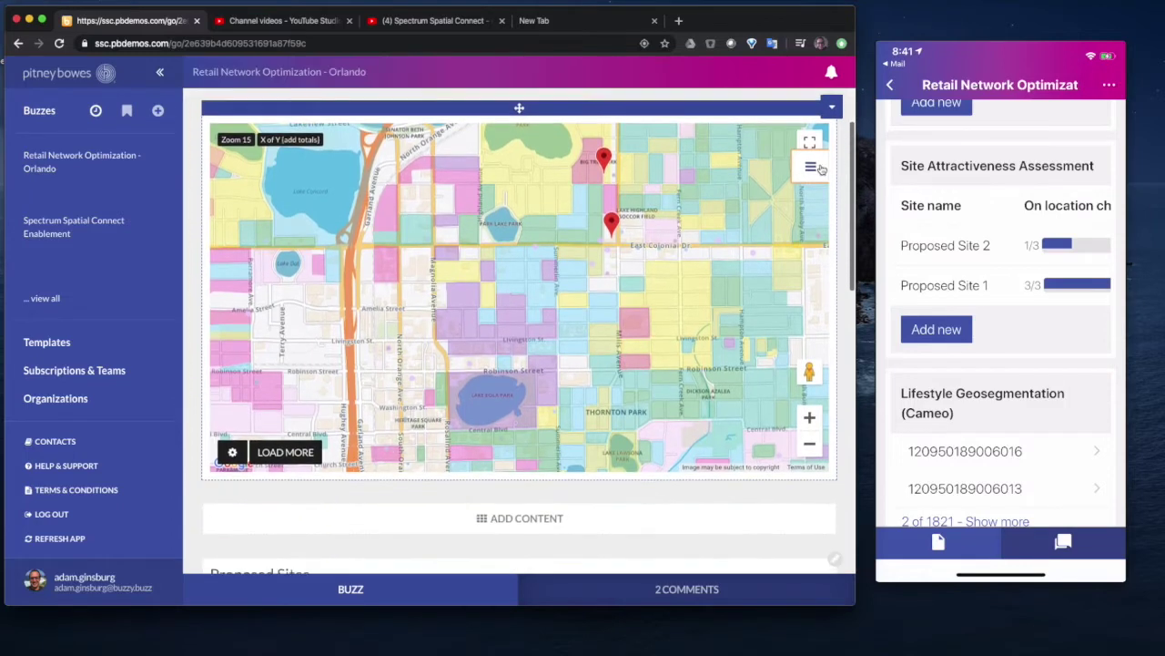
left_click(808, 180)
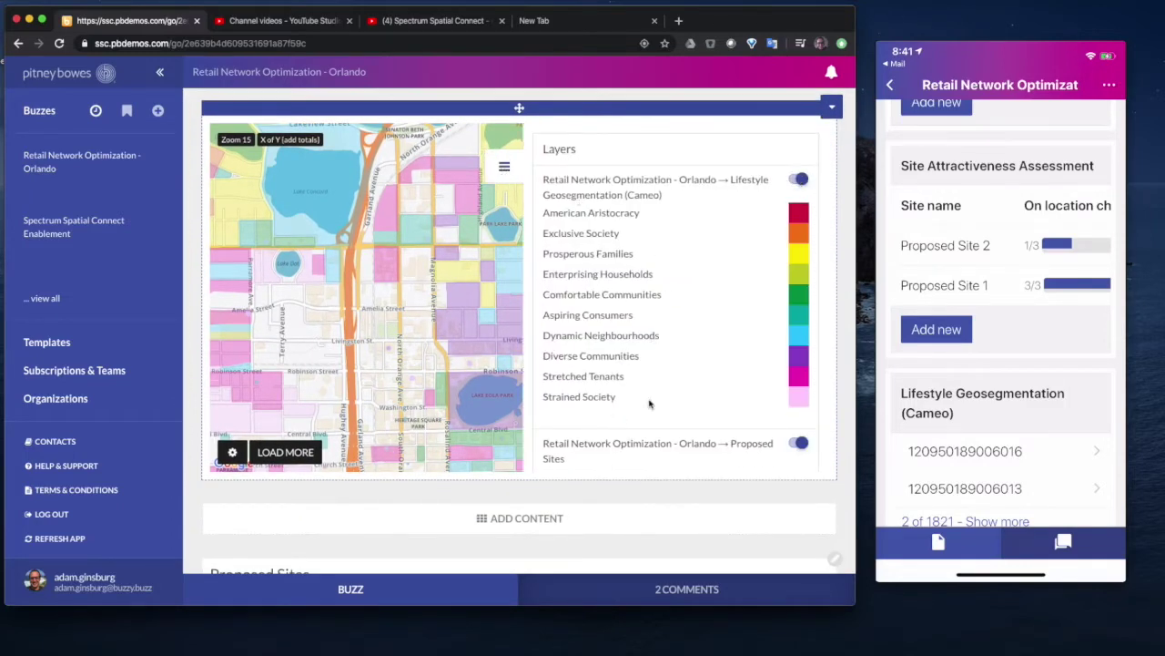
scroll(649, 403, "down", 5)
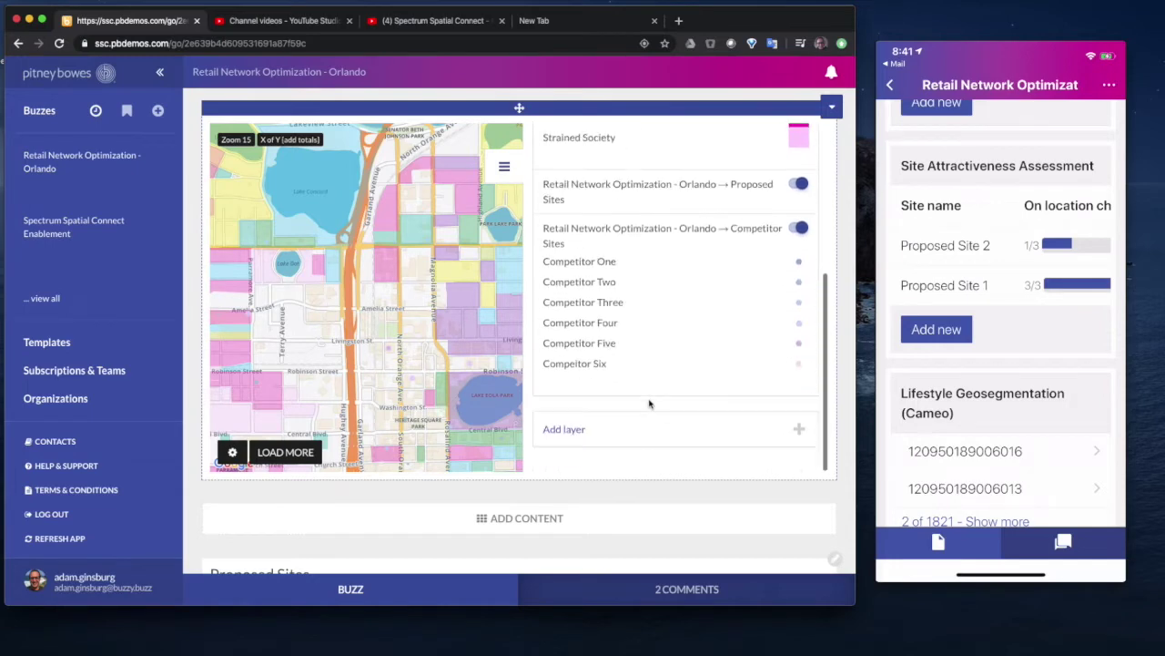
left_click(497, 173)
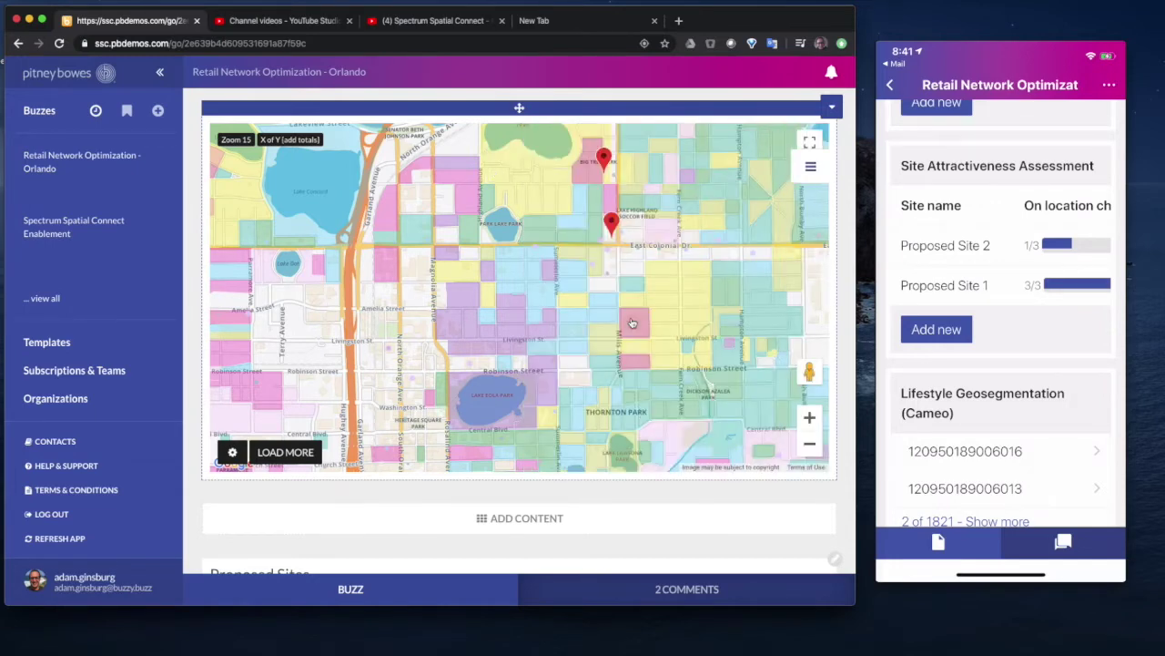
left_click(610, 223)
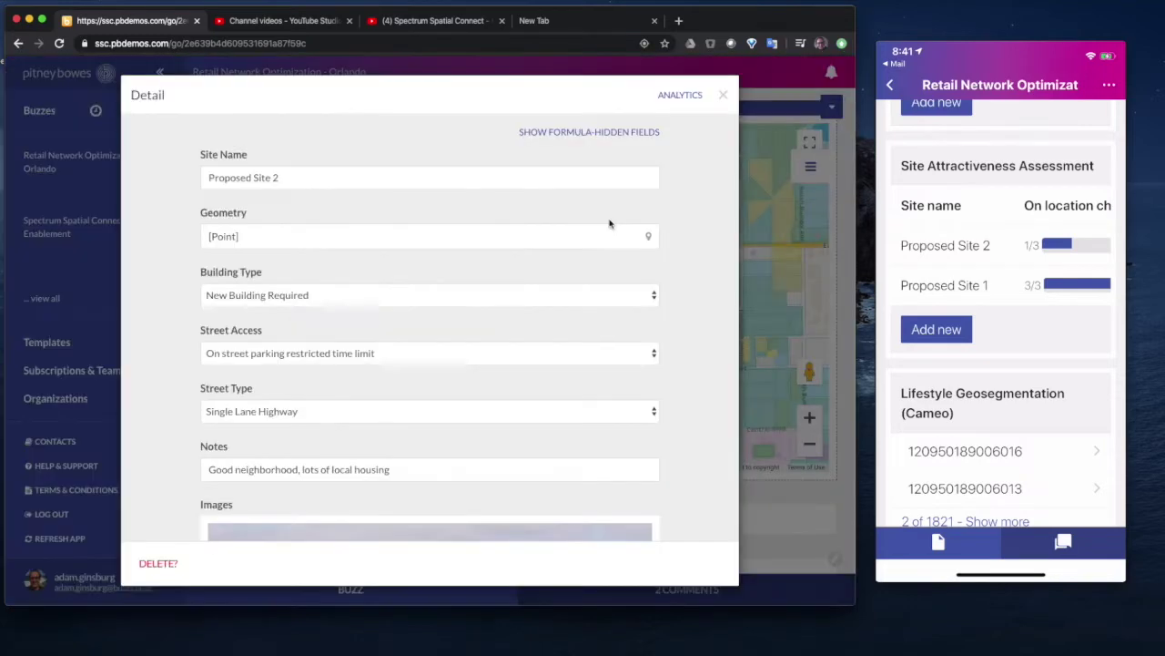
scroll(459, 377, "down", 5)
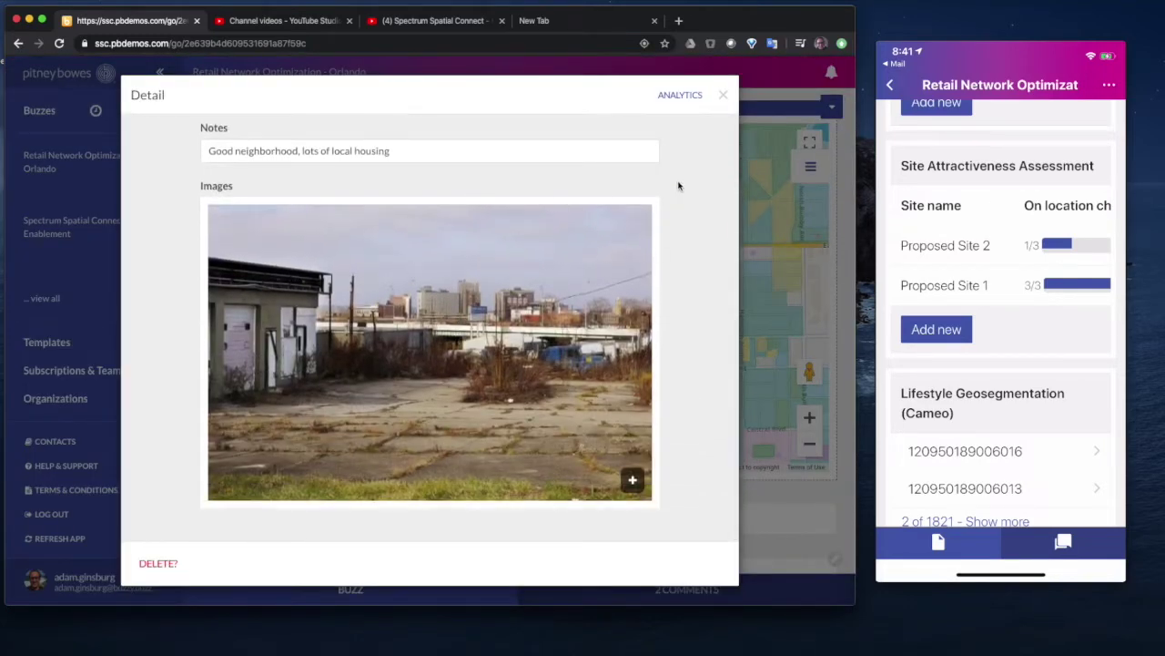
scroll(679, 185, "up", 5)
left_click(723, 95)
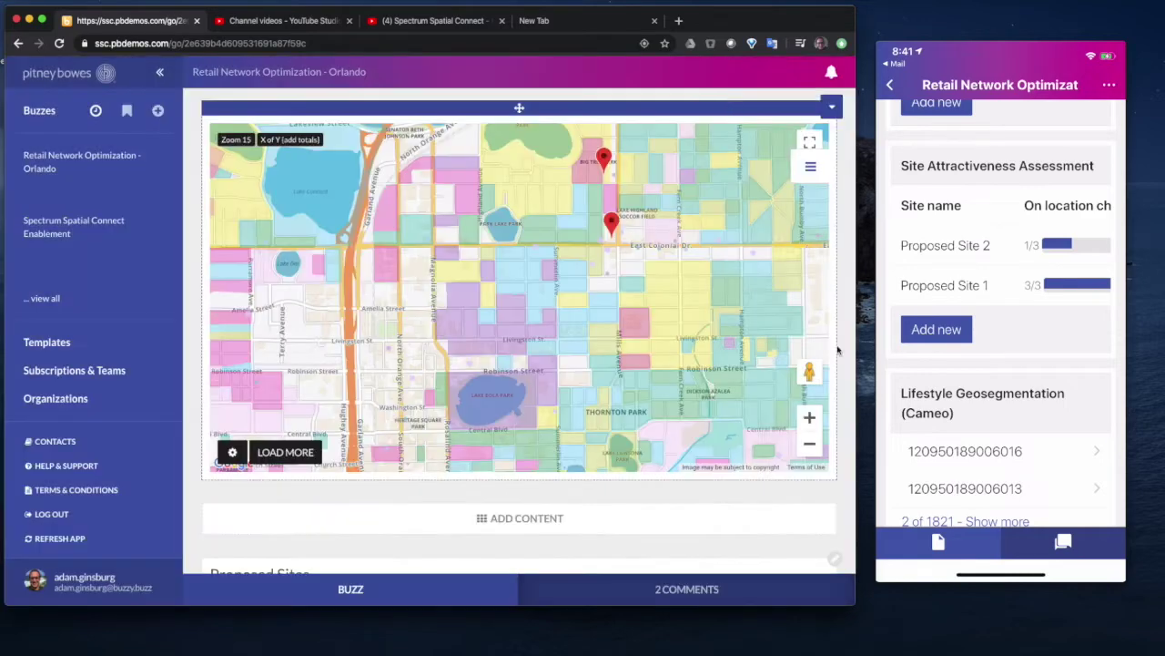
- Read Proposed Site 2's Site Attractiveness Assessment details, then return to the top
scroll(842, 371, "down", 4)
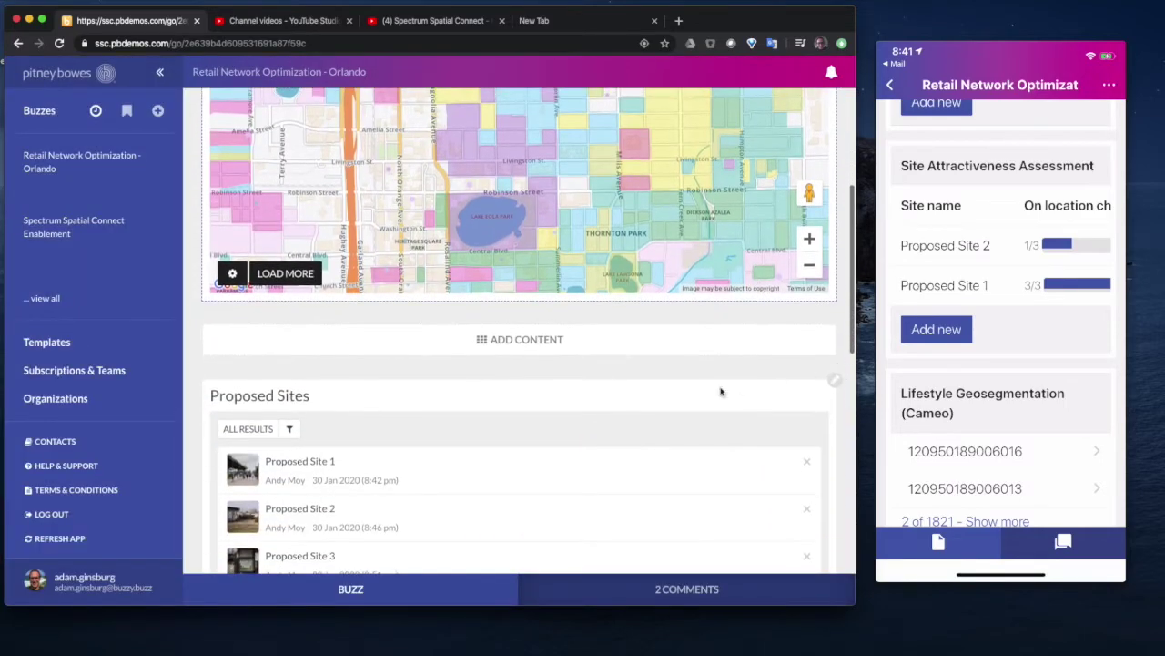
scroll(612, 445, "down", 10)
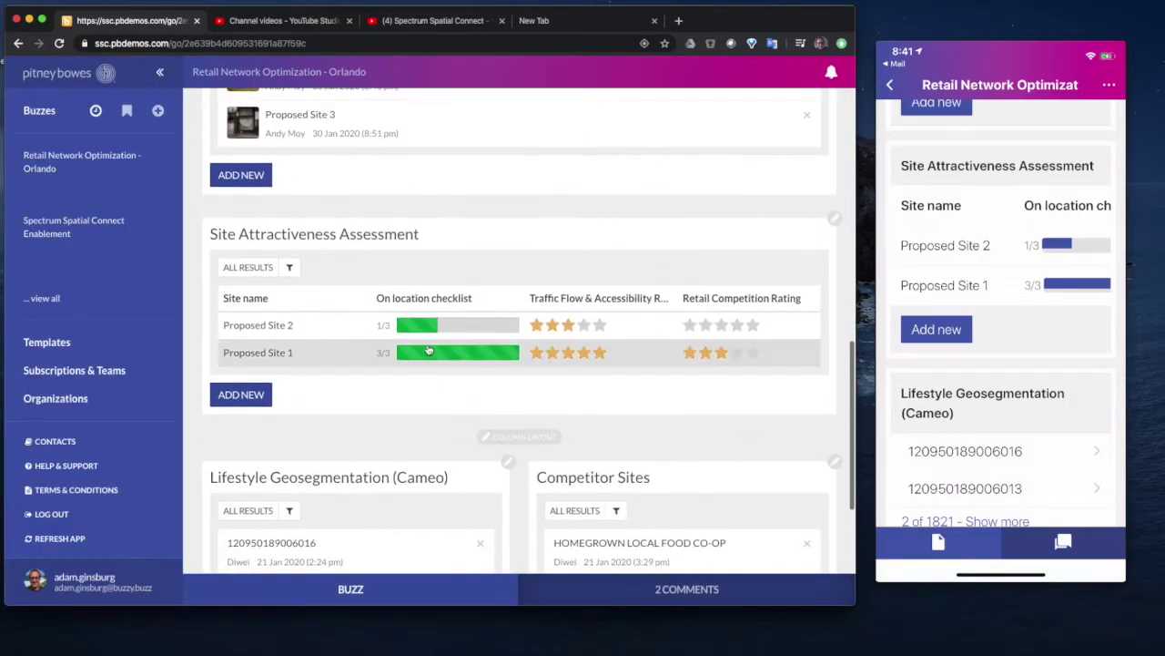
left_click(307, 327)
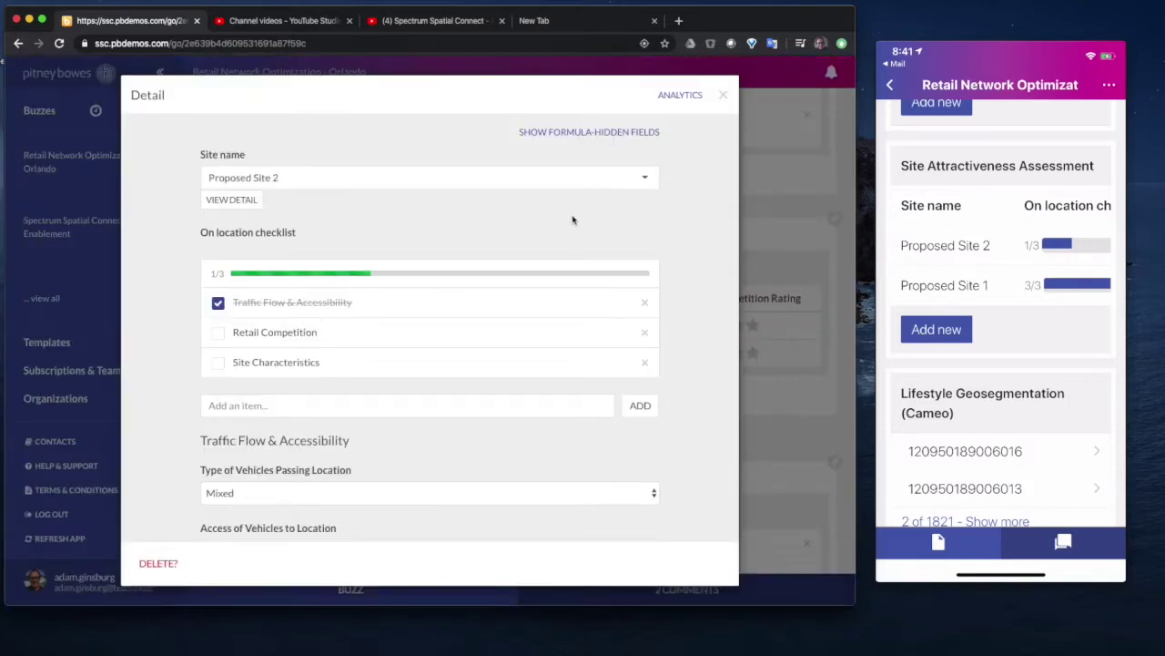
scroll(704, 401, "down", 15)
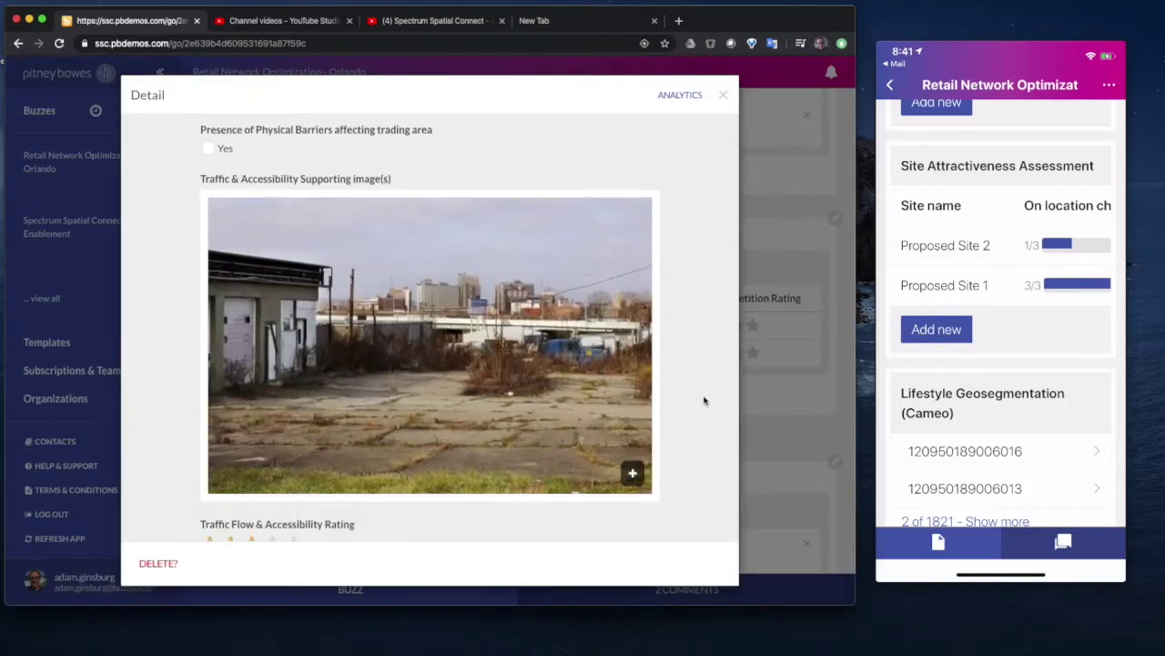
scroll(704, 401, "down", 8)
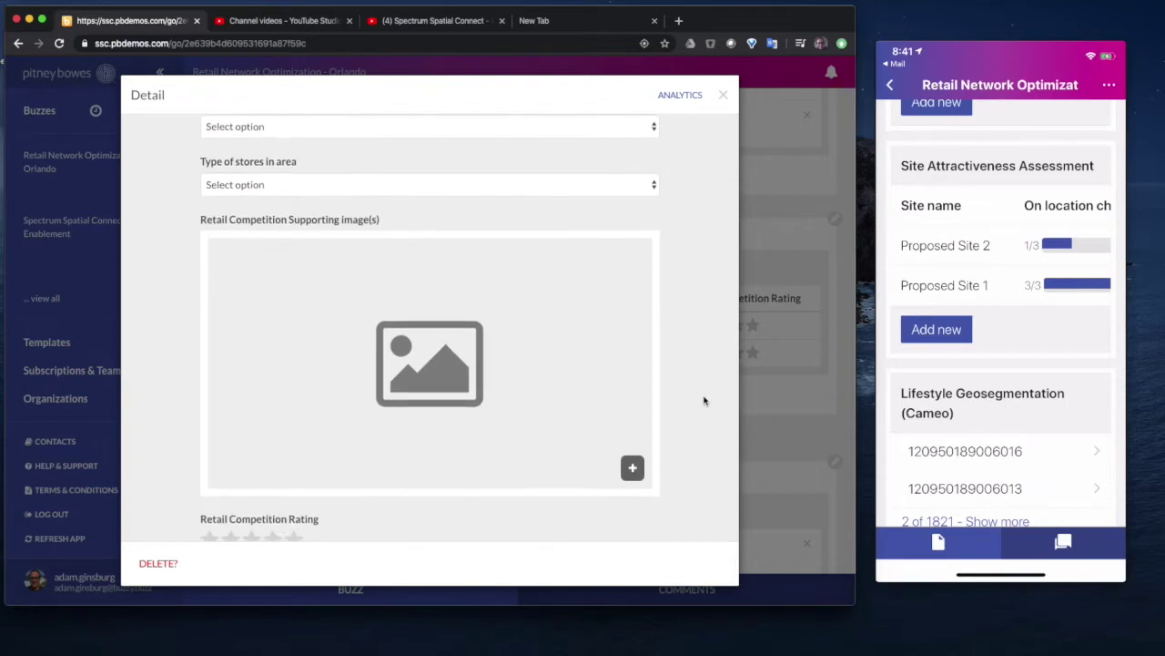
scroll(703, 401, "down", 5)
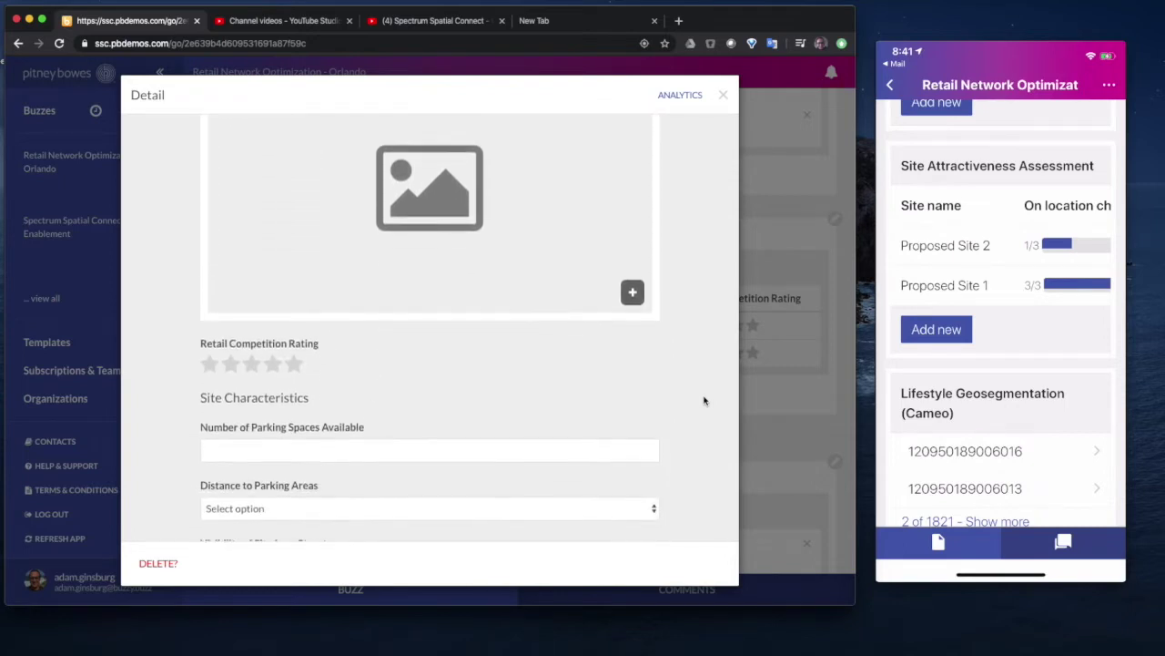
left_click(723, 97)
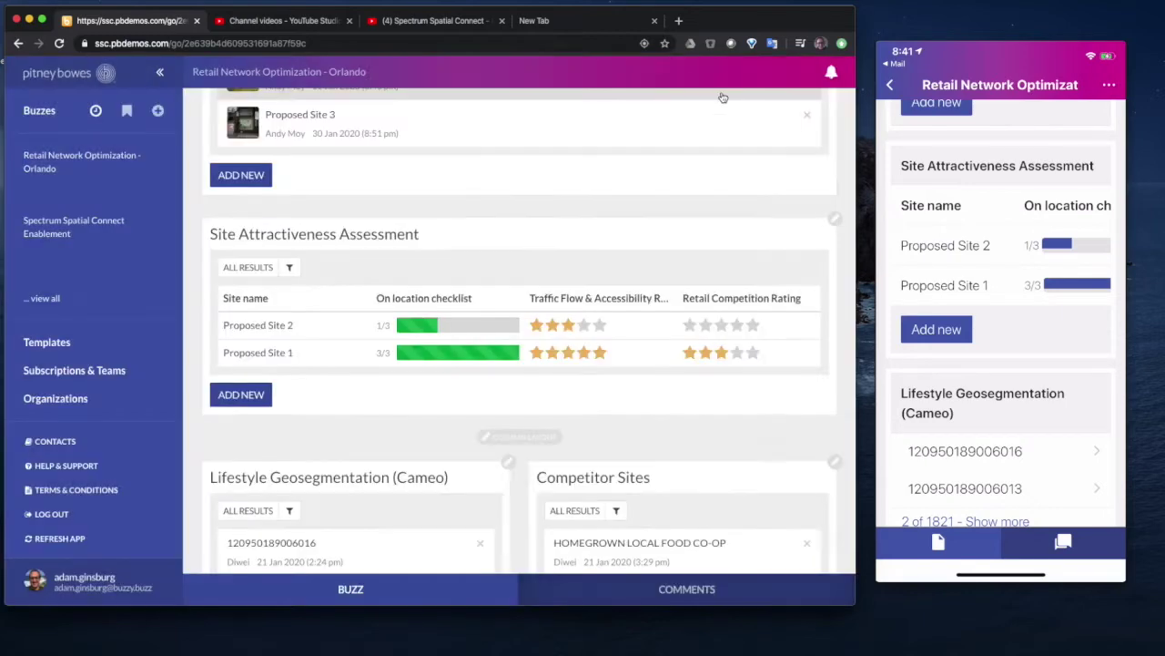
scroll(412, 253, "up", 10)
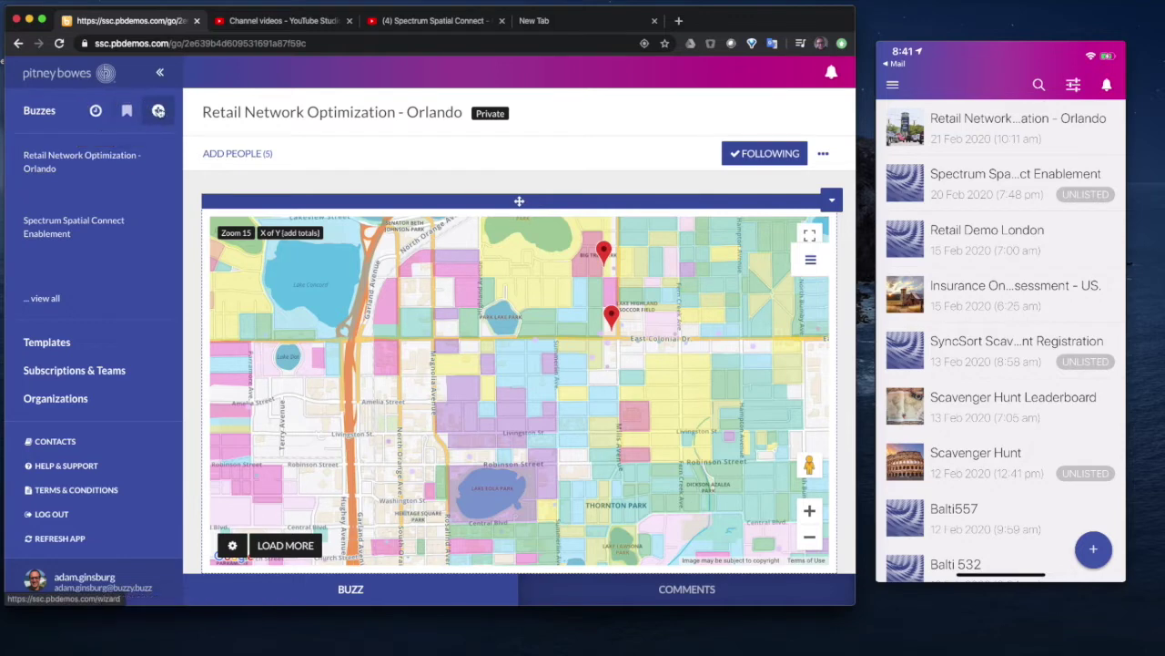
- Create a new buzz from the Blank Buzz template
left_click(158, 112)
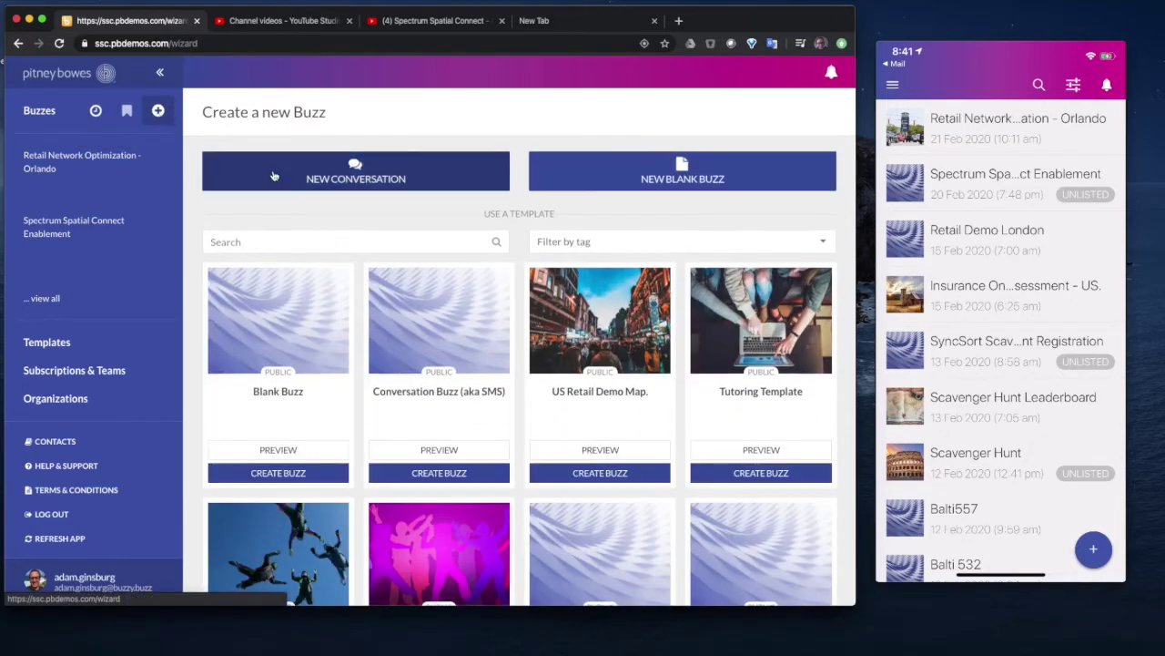
left_click(283, 473)
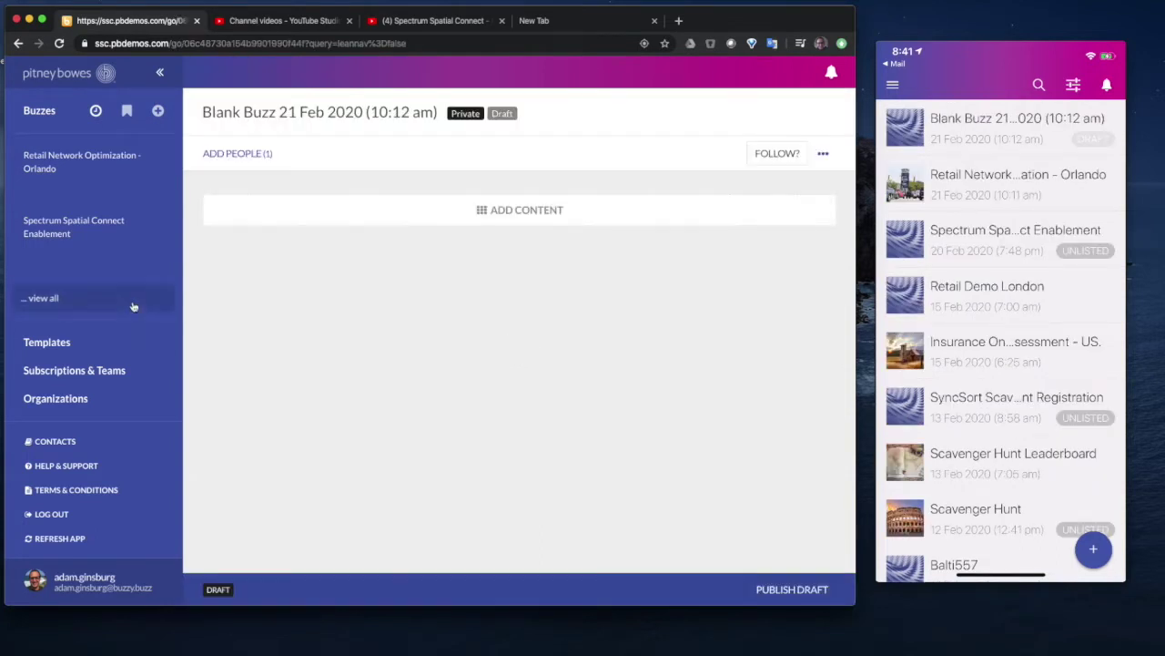
left_click(294, 110)
- Title the buzz 'Retail Demo 1' and publish the draft
left_click(449, 128)
key("super+a")
type("Retail D")
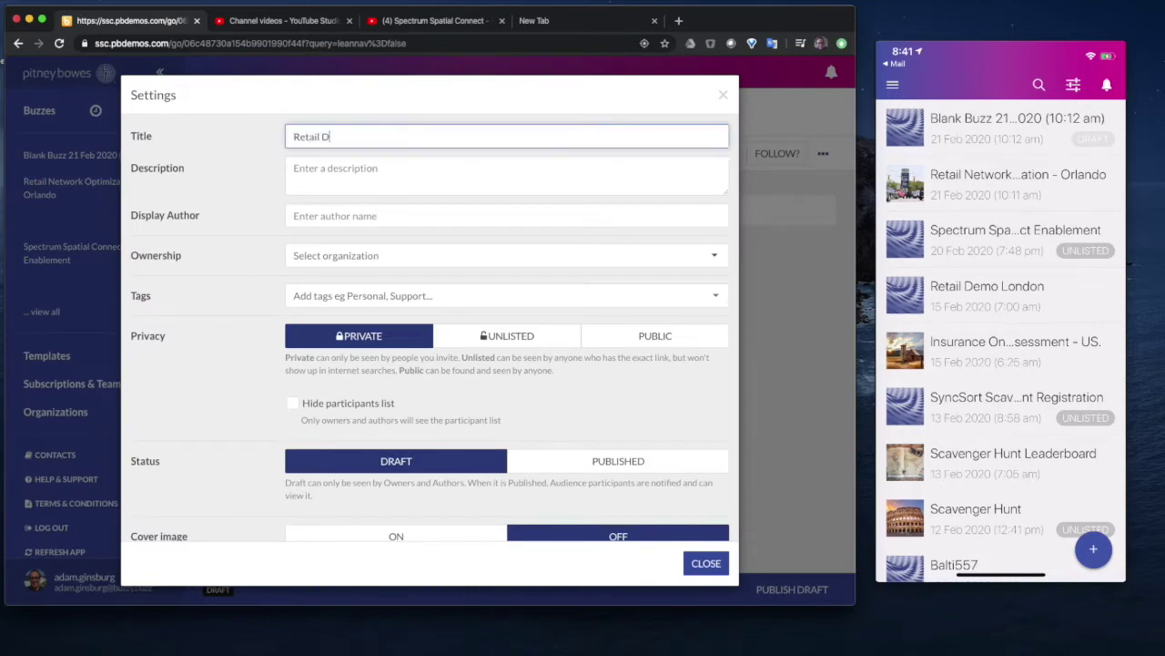
type("emo 1")
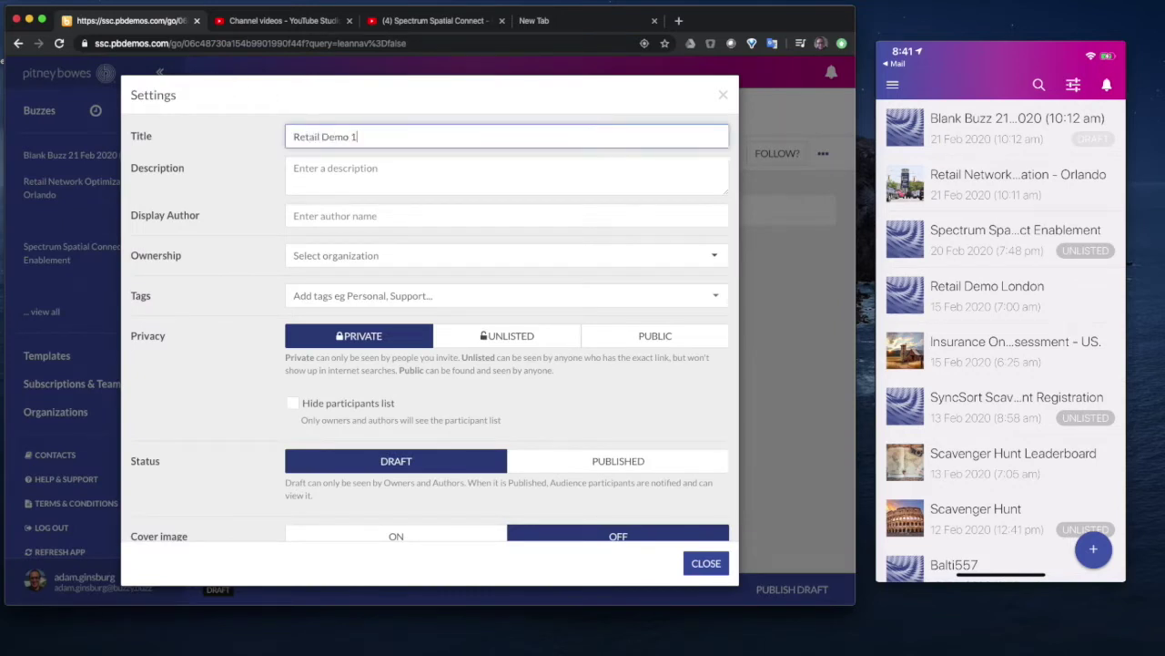
left_click(706, 563)
left_click(767, 592)
left_click(466, 210)
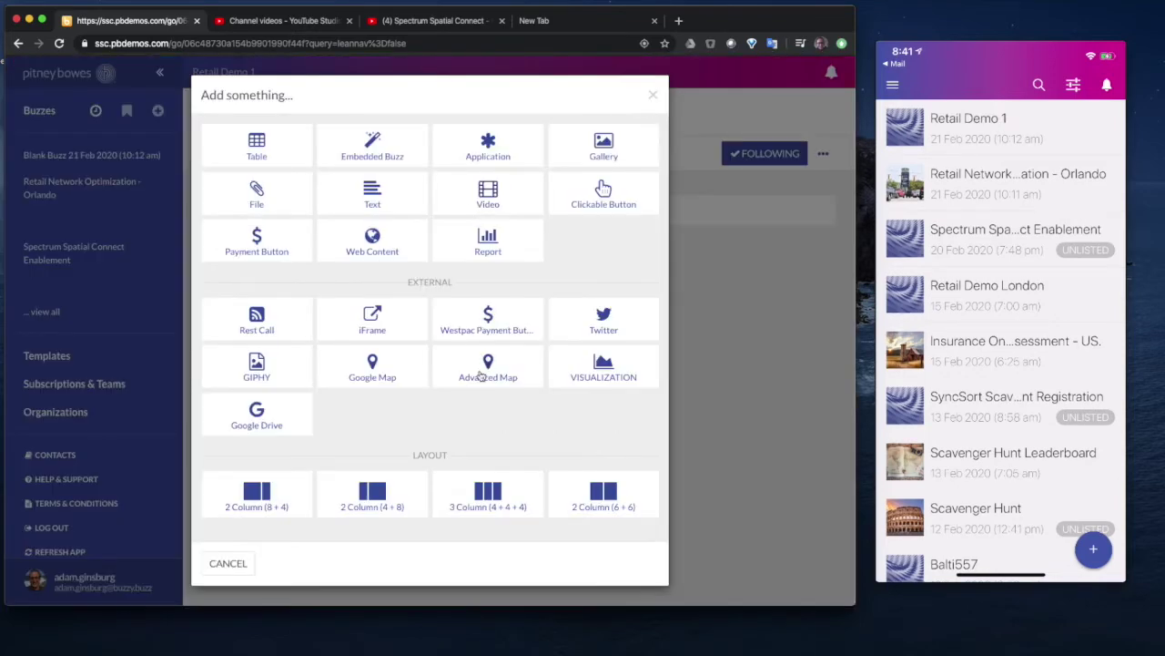
- Insert an advanced map into Retail Demo 1 and show its card menu
left_click(481, 370)
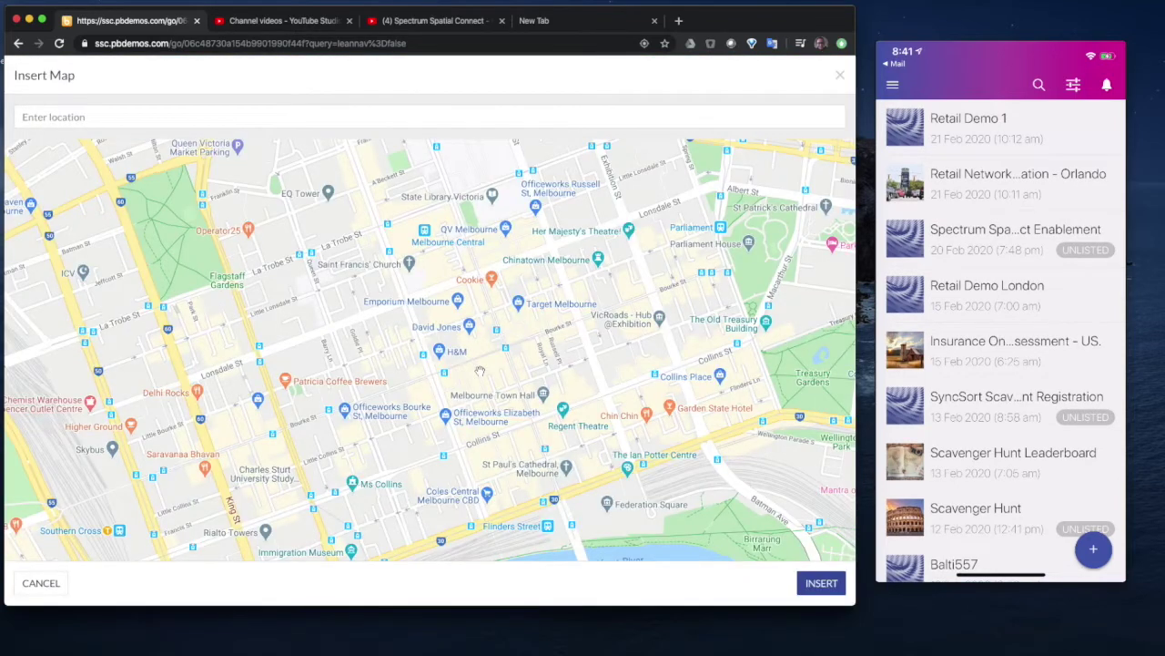
left_click(819, 585)
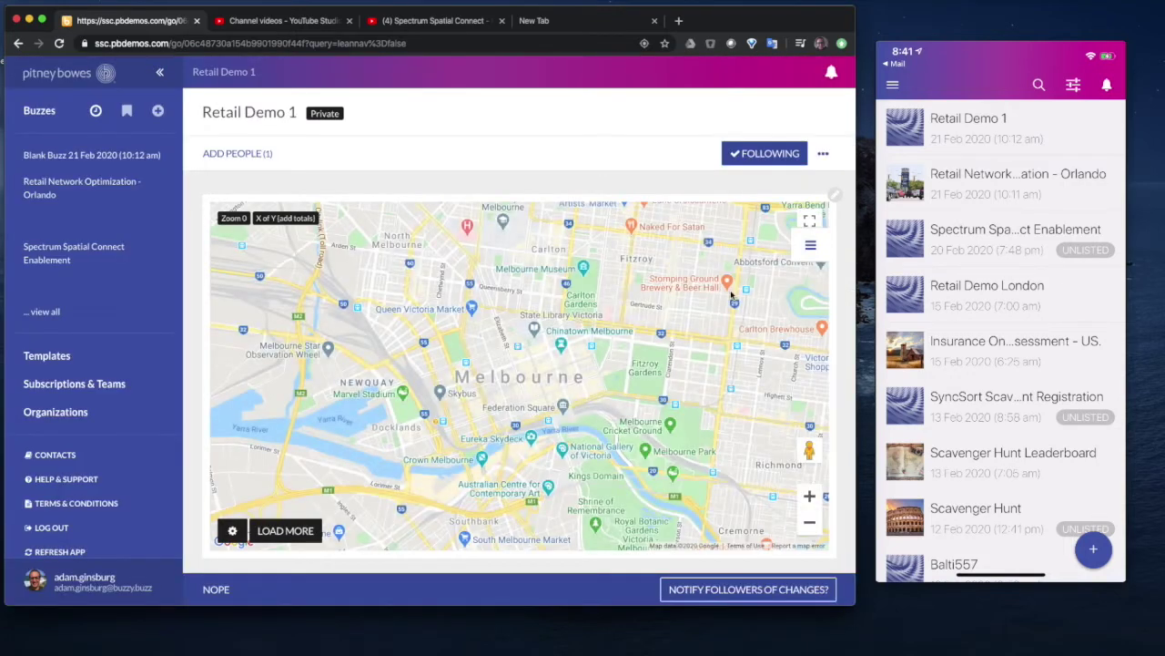
scroll(845, 332, "down", 1)
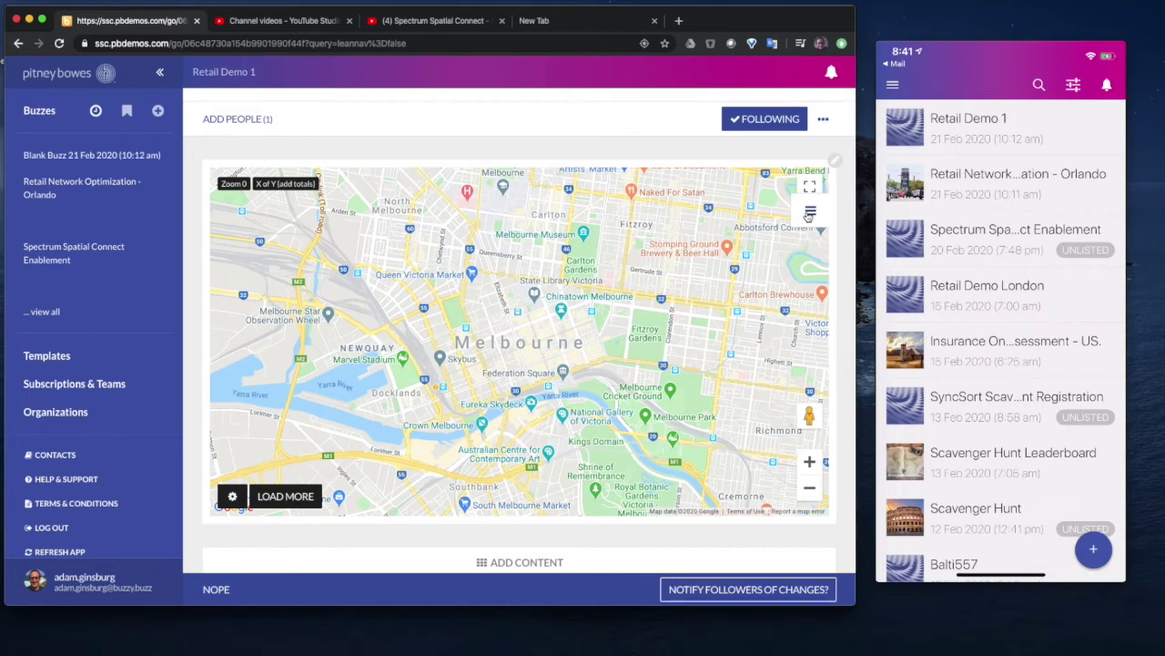
left_click(836, 165)
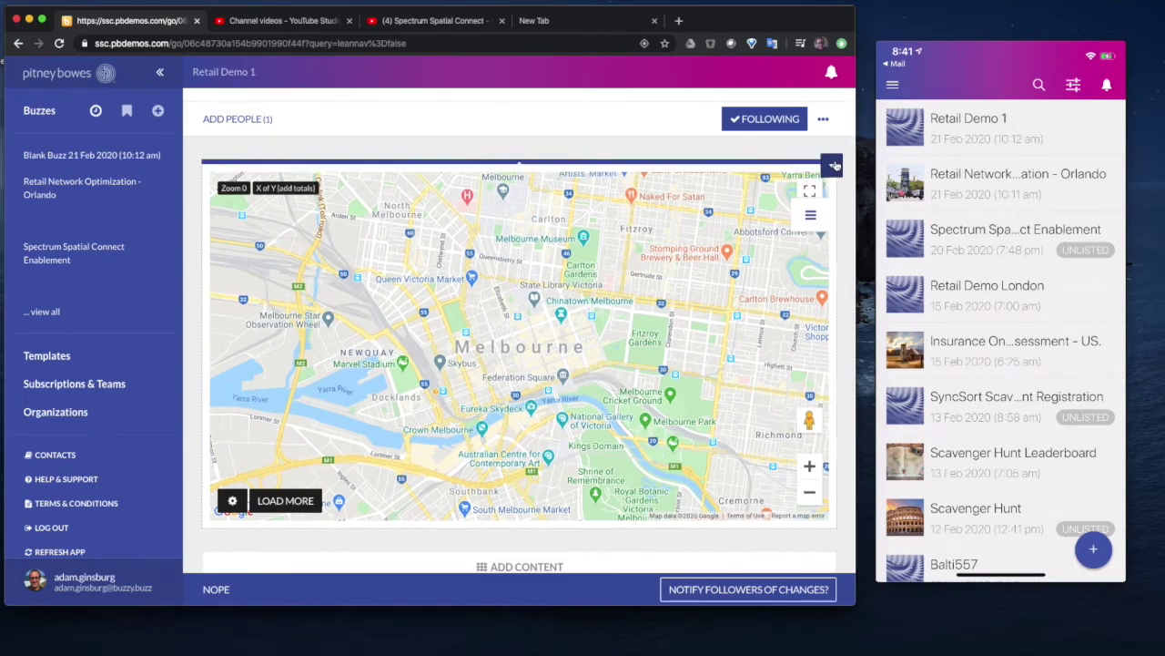
left_click(830, 169)
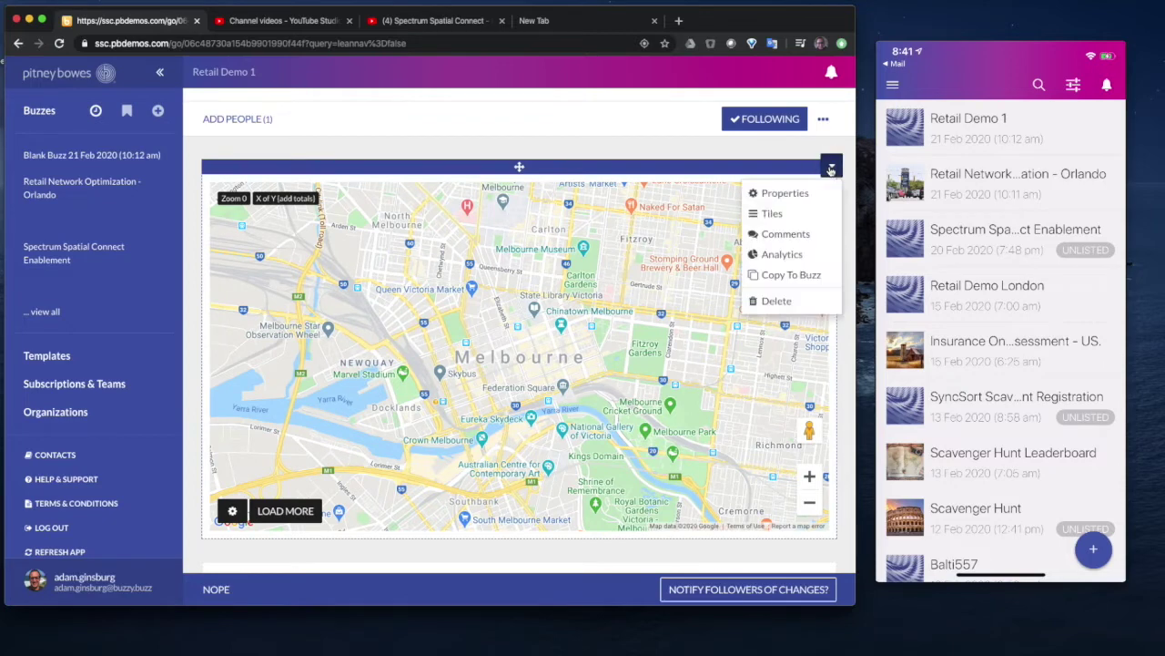
left_click(789, 190)
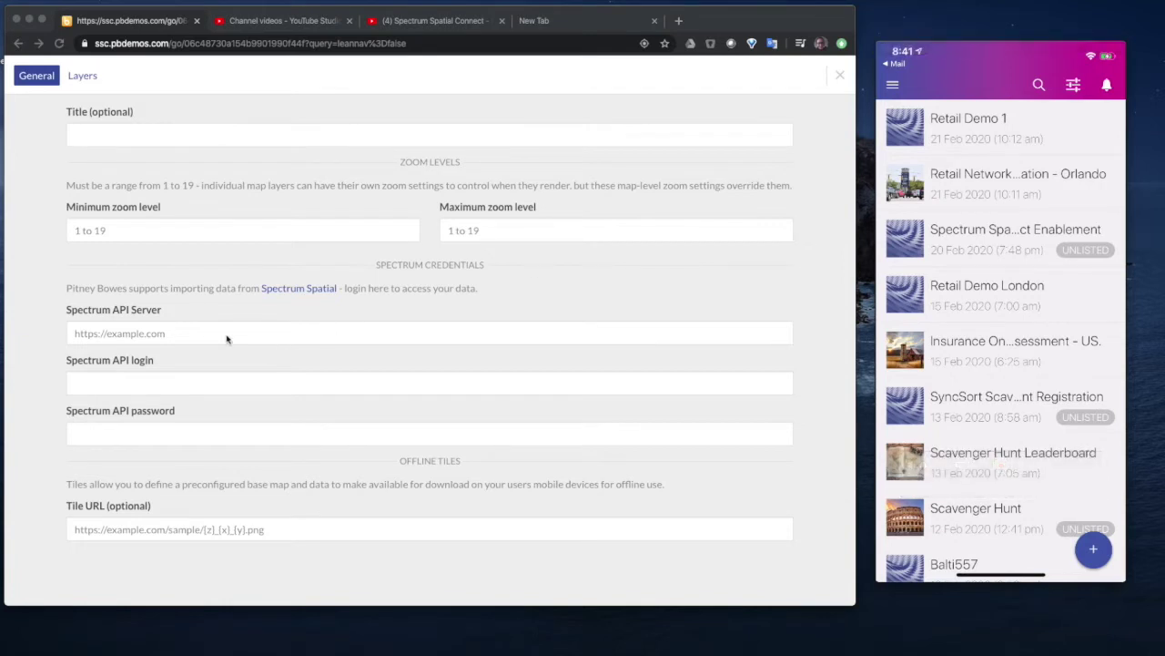
left_click(115, 335)
type("https://demo.spectrumspatial.com")
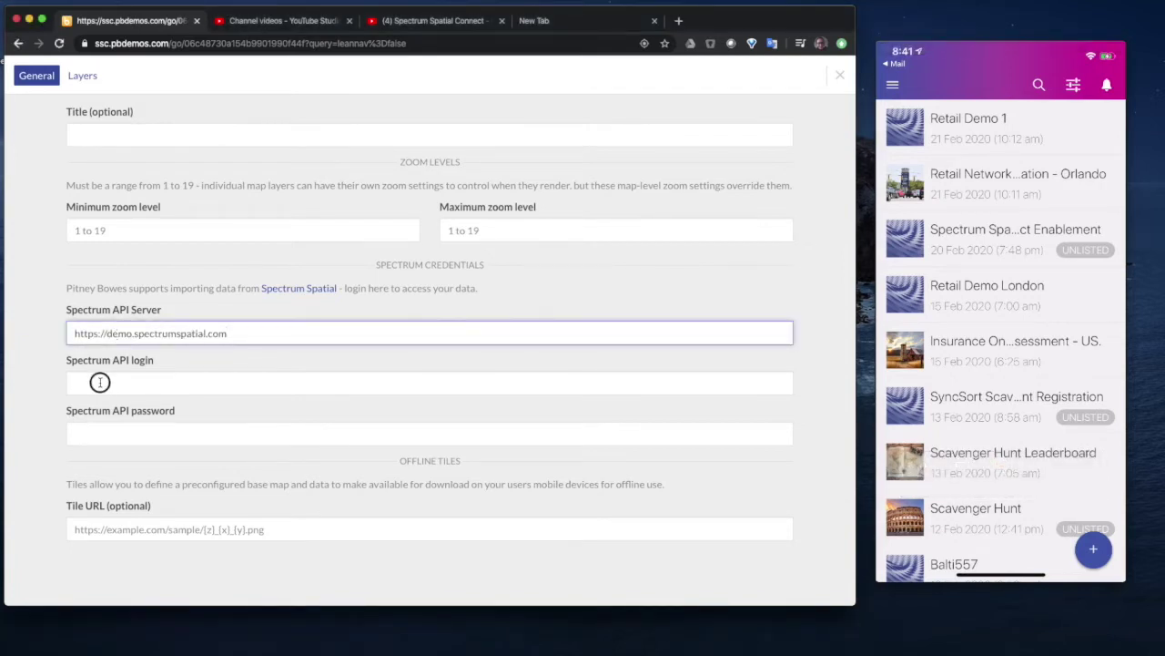
left_click(266, 382)
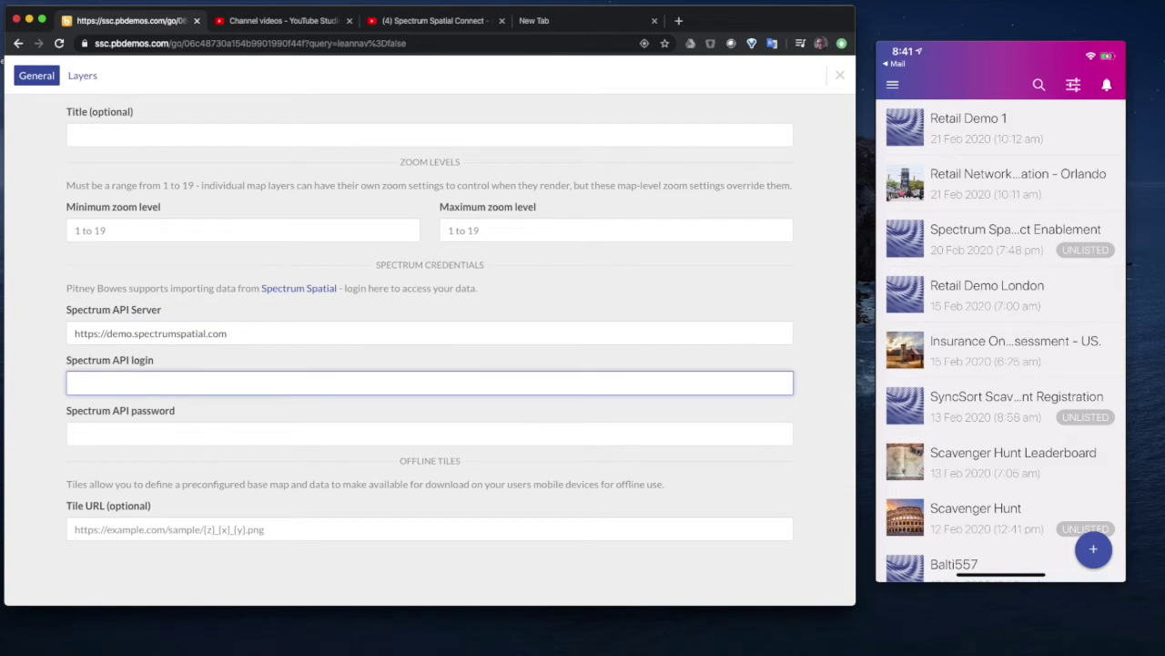
key("super+Tab")
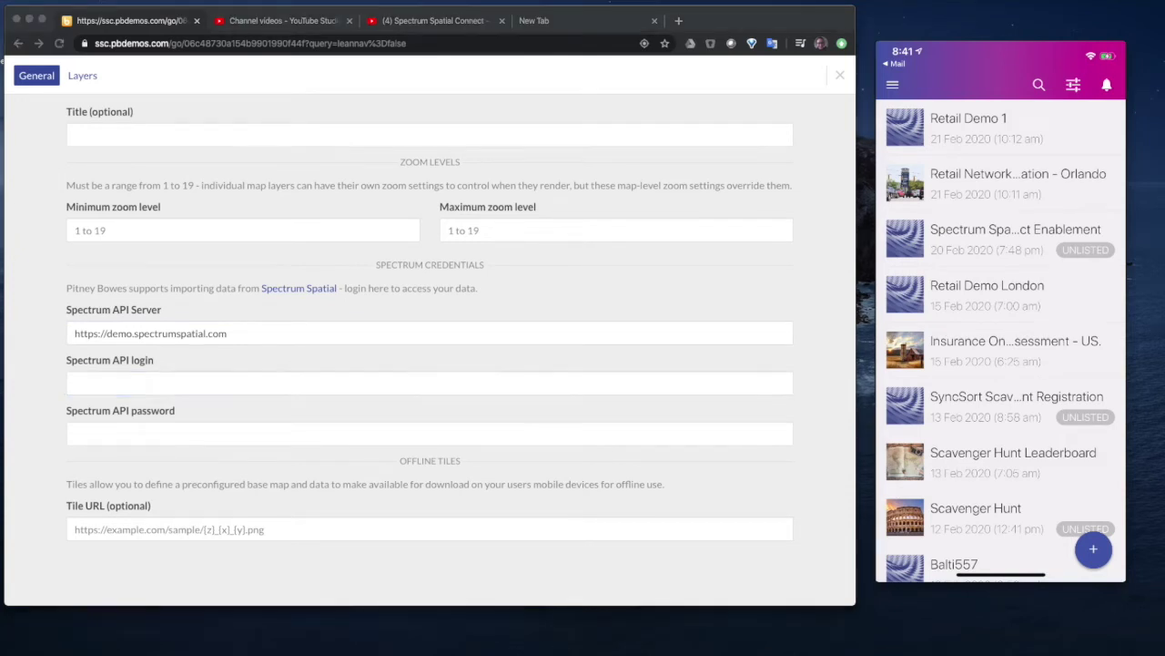
left_click(123, 383)
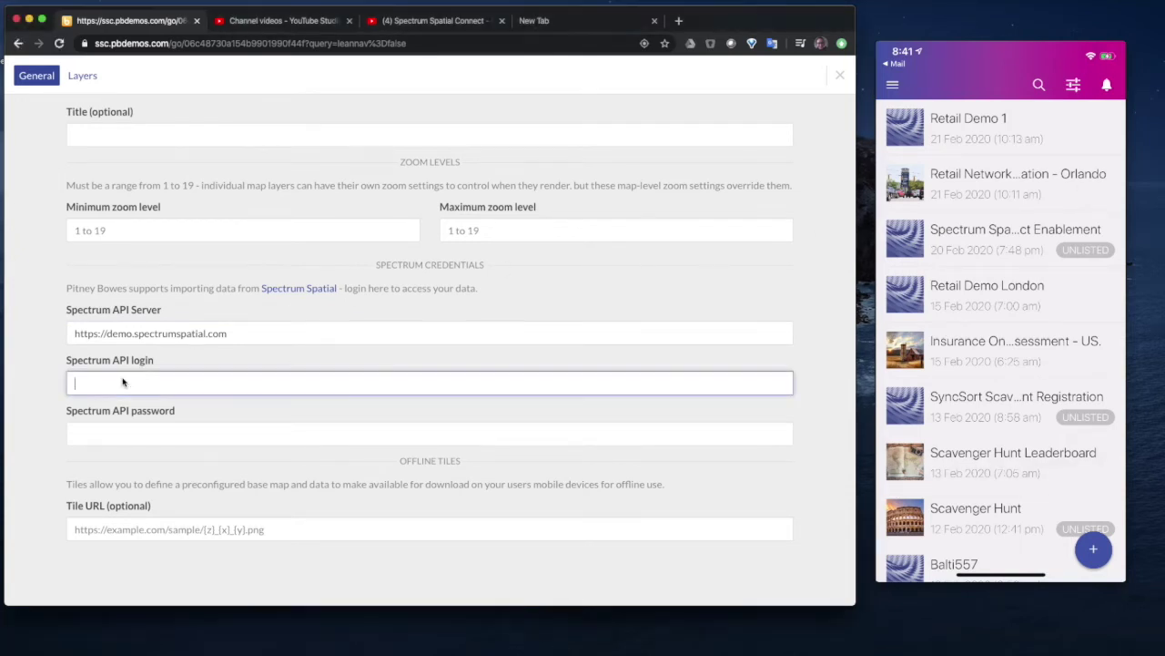
type("buzzy")
left_click(114, 425)
key("super+v")
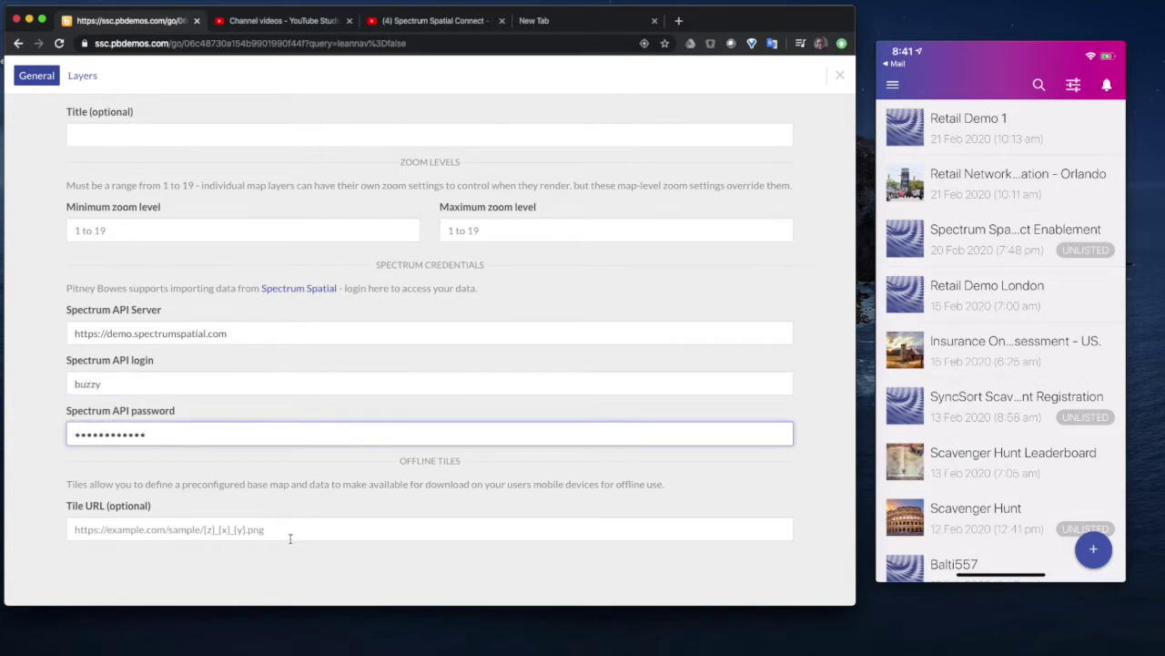
- Set the bronze-theme offline tile URL and correct the password, then close the settings
left_click(288, 536)
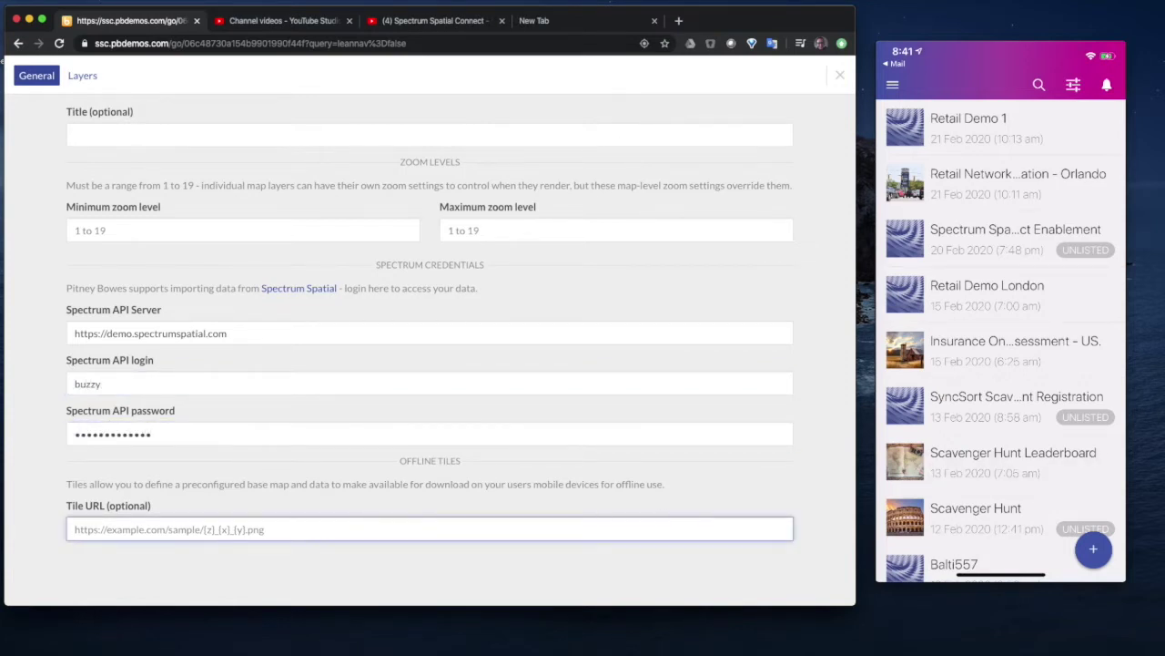
key("super+Tab")
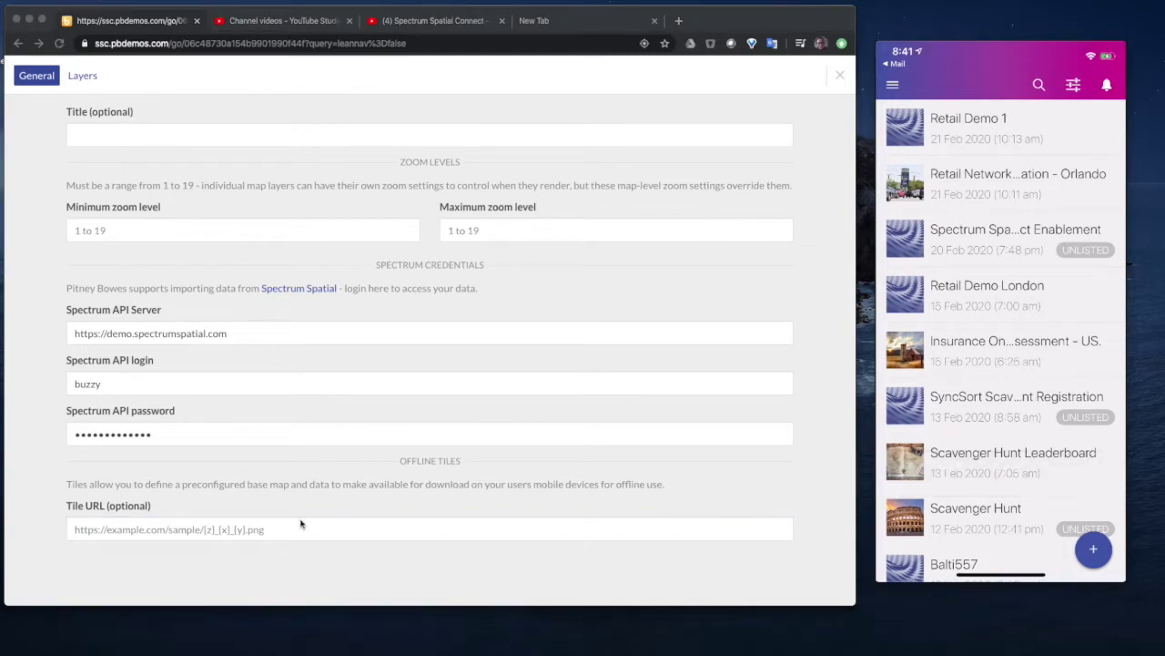
left_click(212, 533)
key("super+v")
left_click(228, 569)
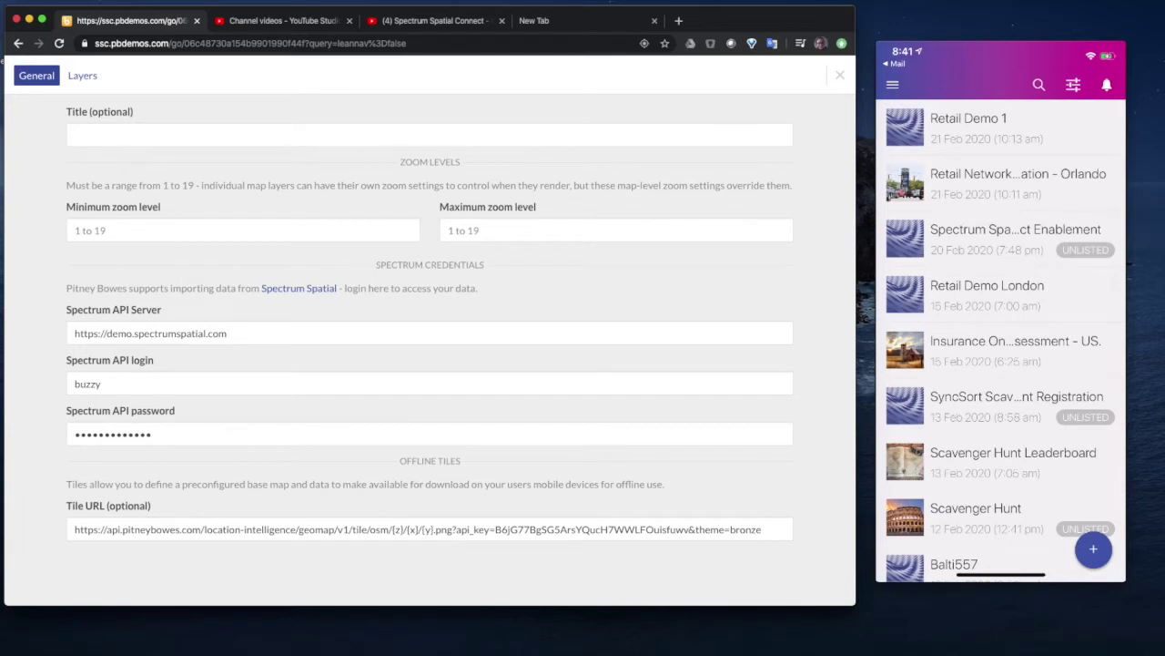
key("super+Tab")
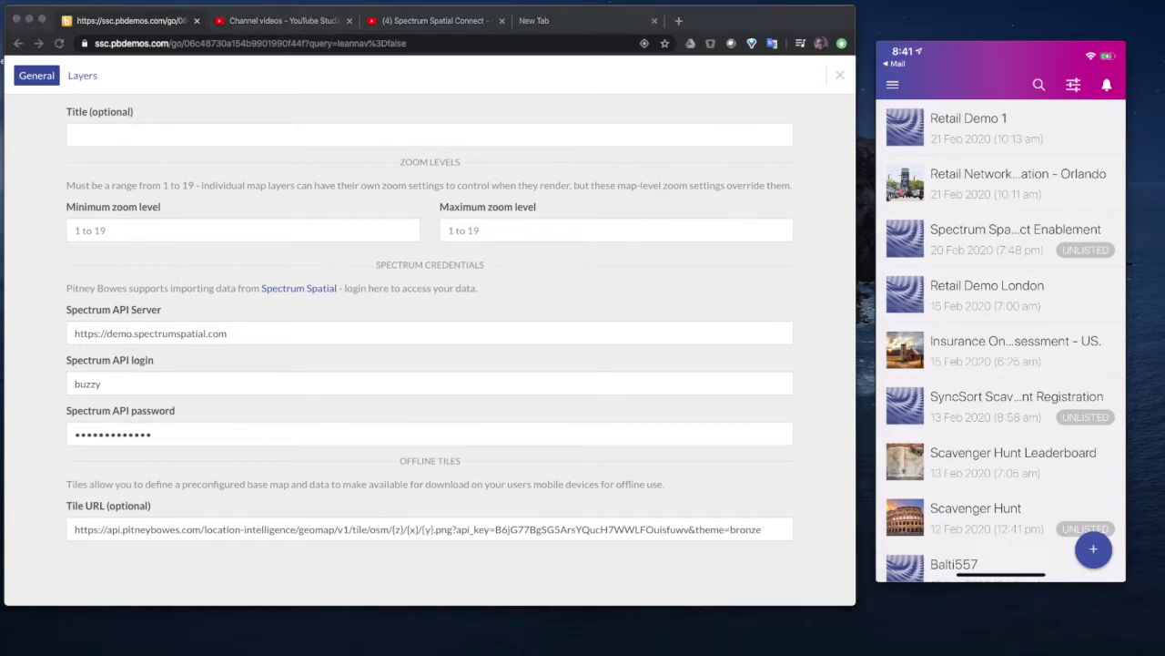
left_click(269, 400)
double_click(159, 439)
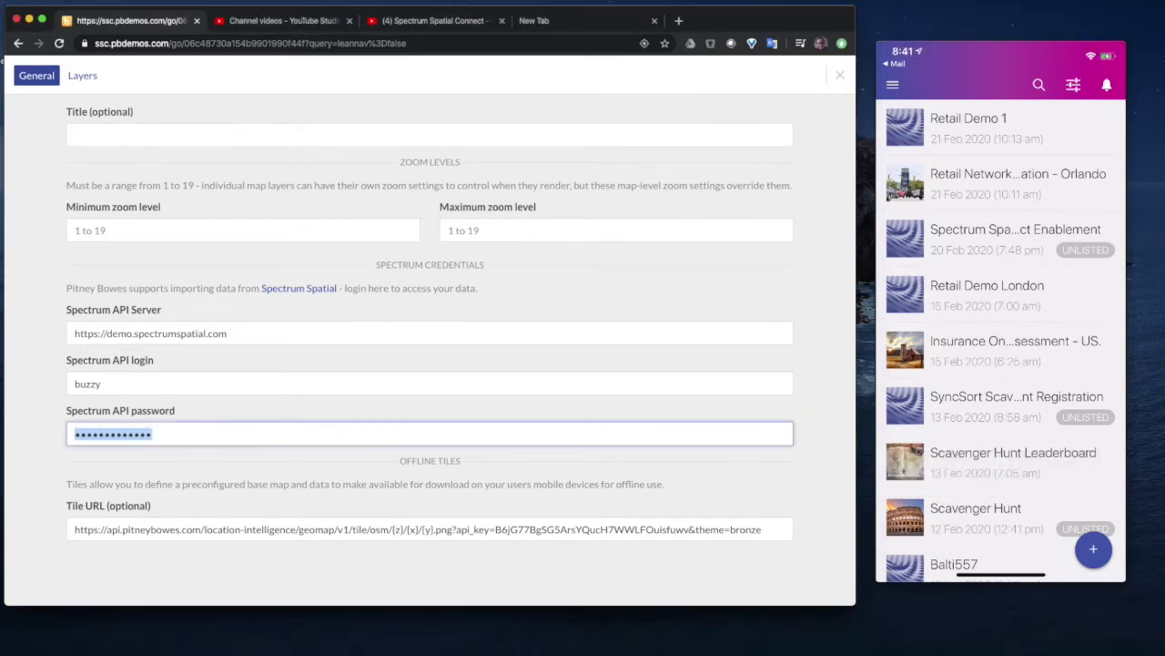
key("ctrl+v")
left_click(31, 435)
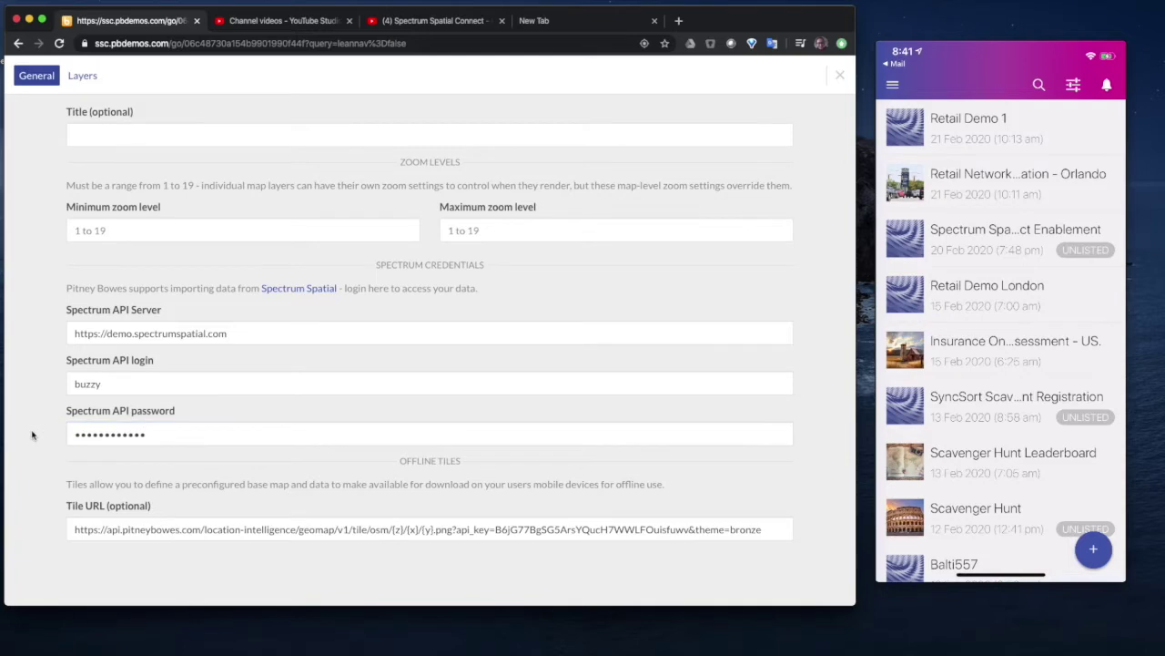
left_click(840, 75)
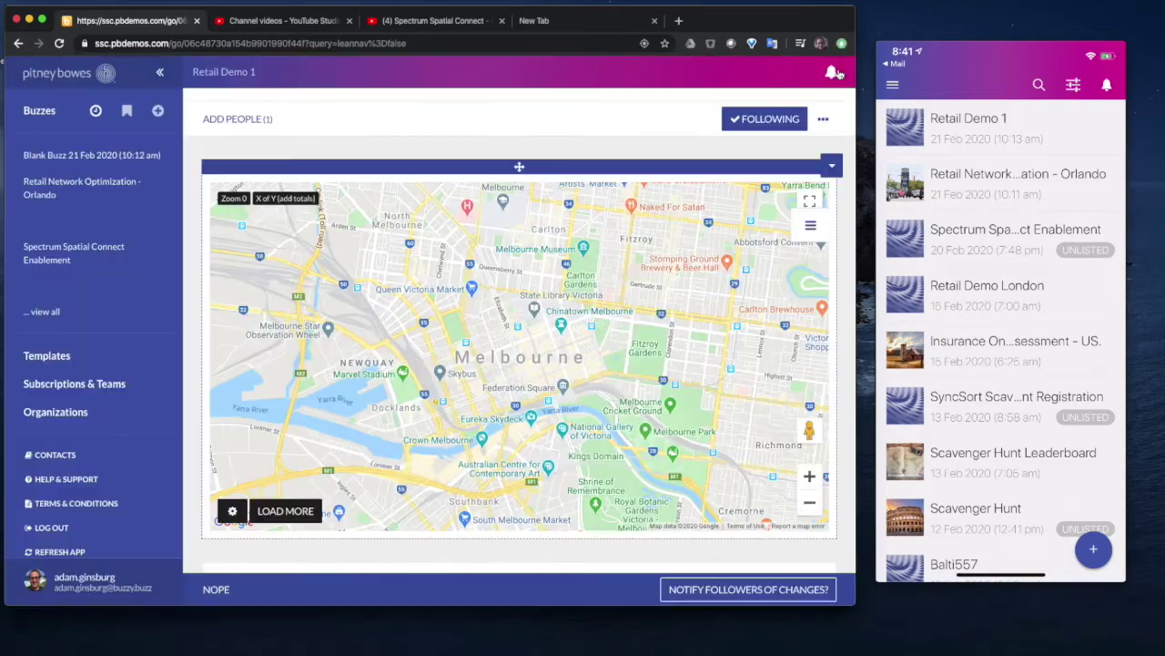
- Import the CAMEO layer from Spectrum Spatial into the map
left_click(809, 229)
left_click(570, 295)
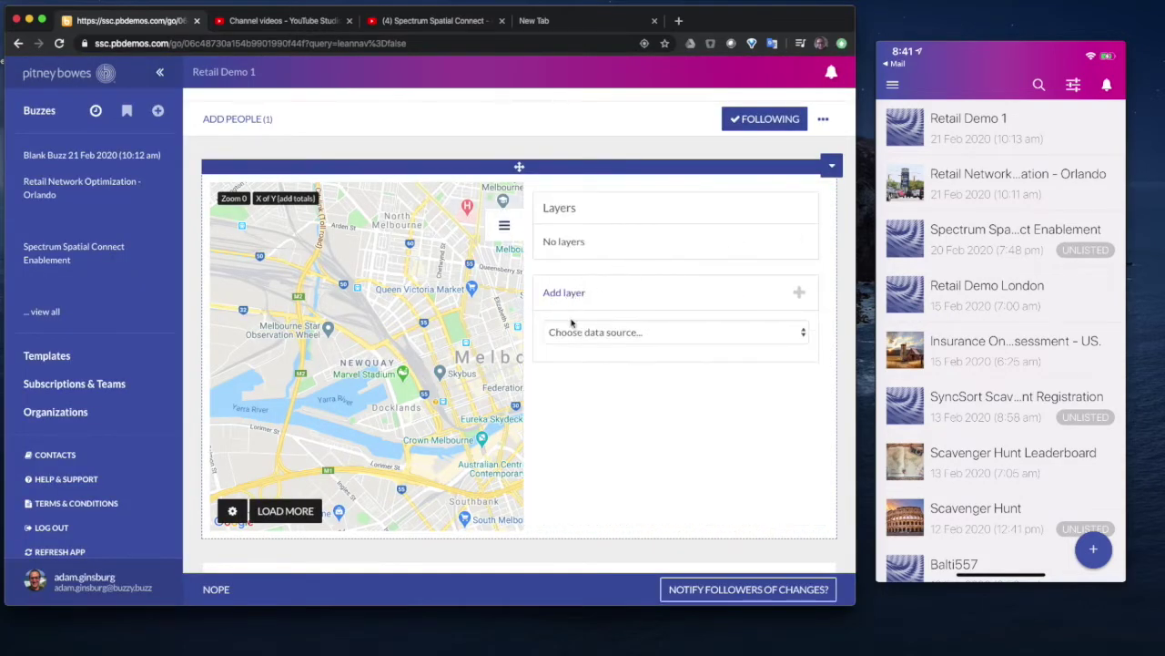
left_click(577, 332)
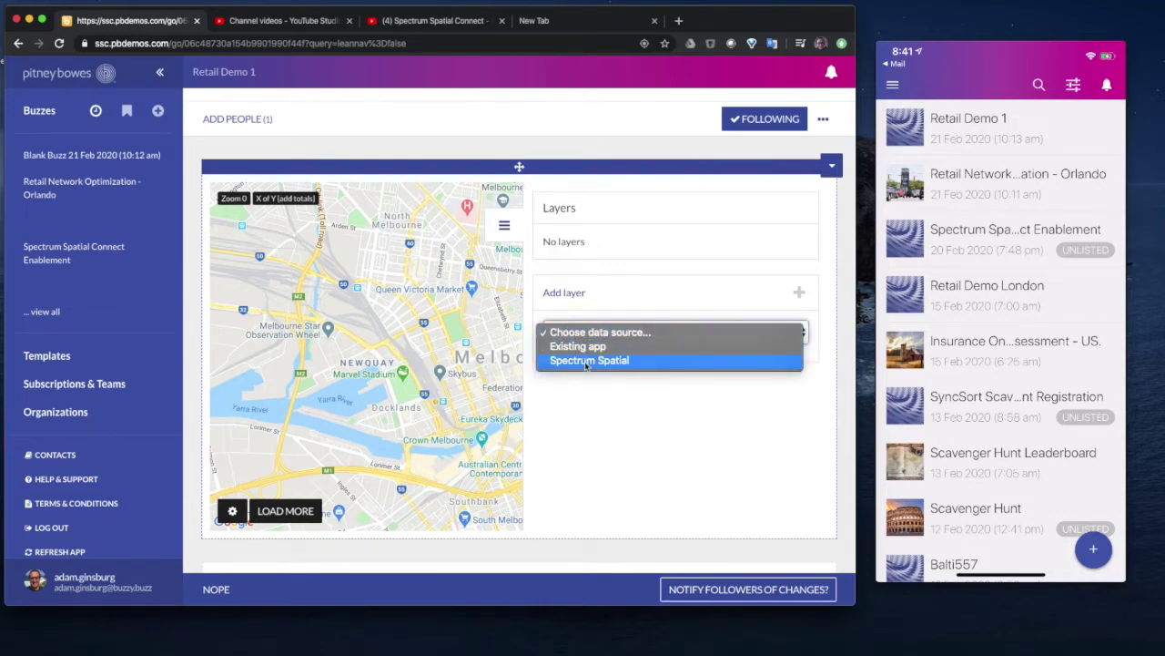
left_click(595, 362)
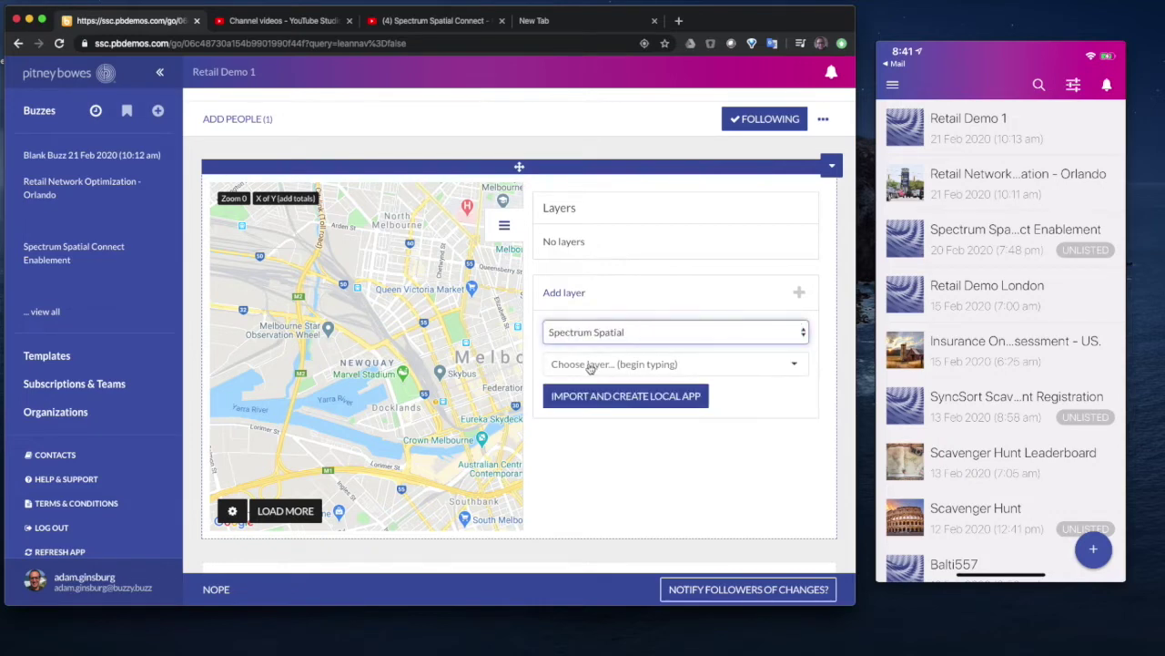
left_click(590, 364)
type("came")
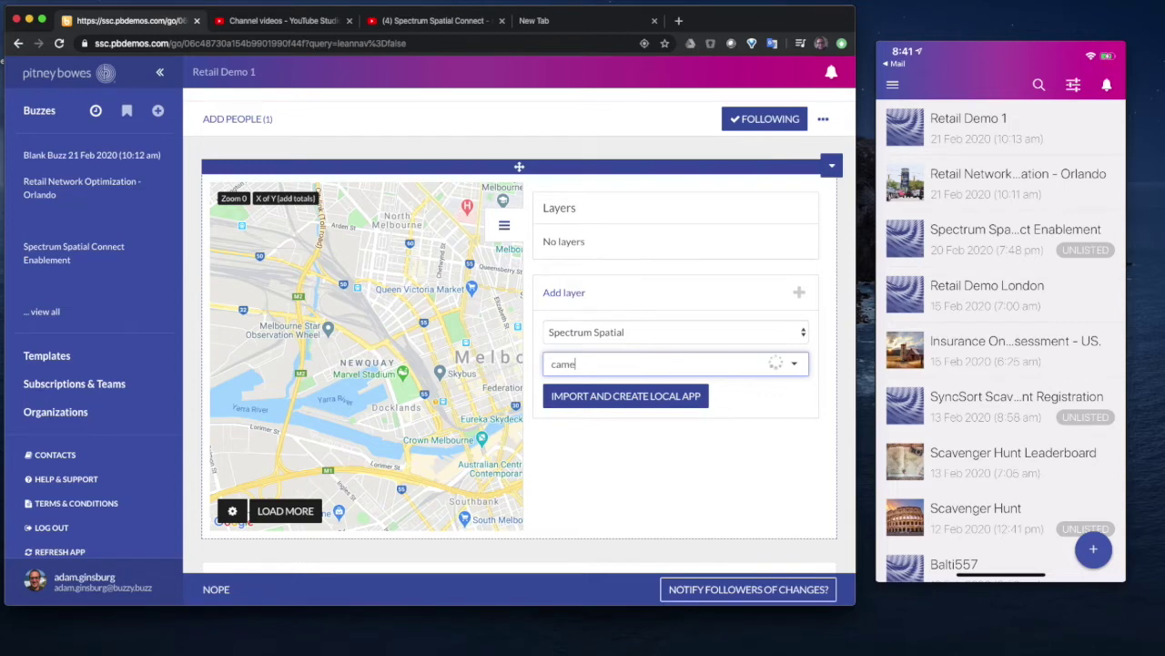
type("o")
left_click(615, 393)
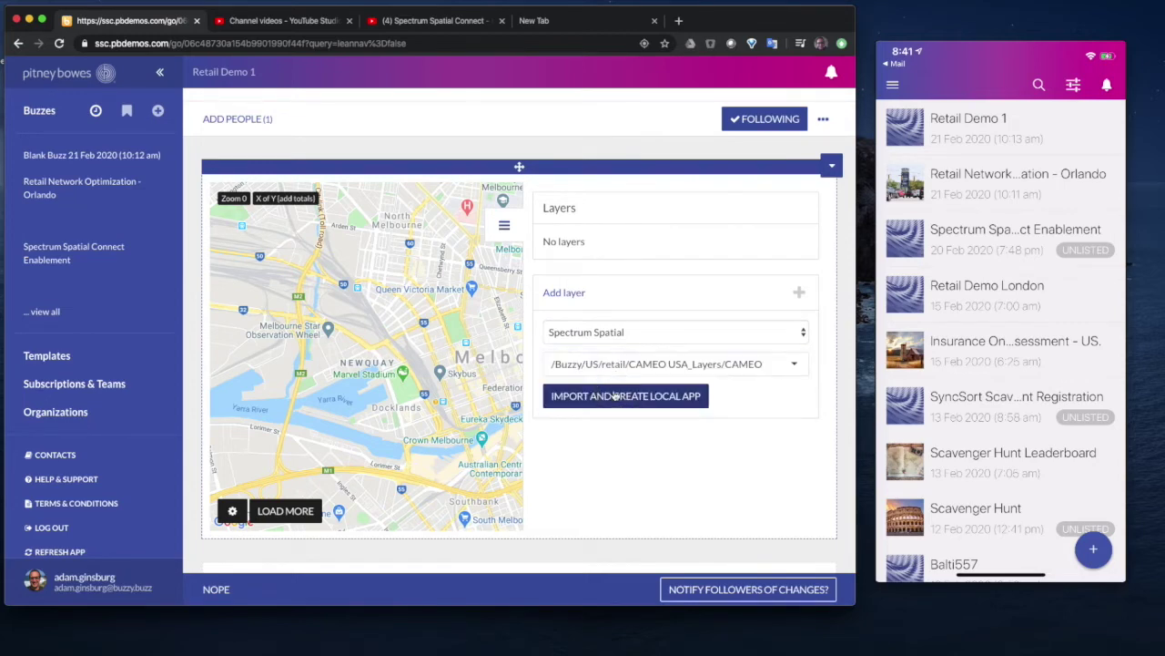
left_click(602, 404)
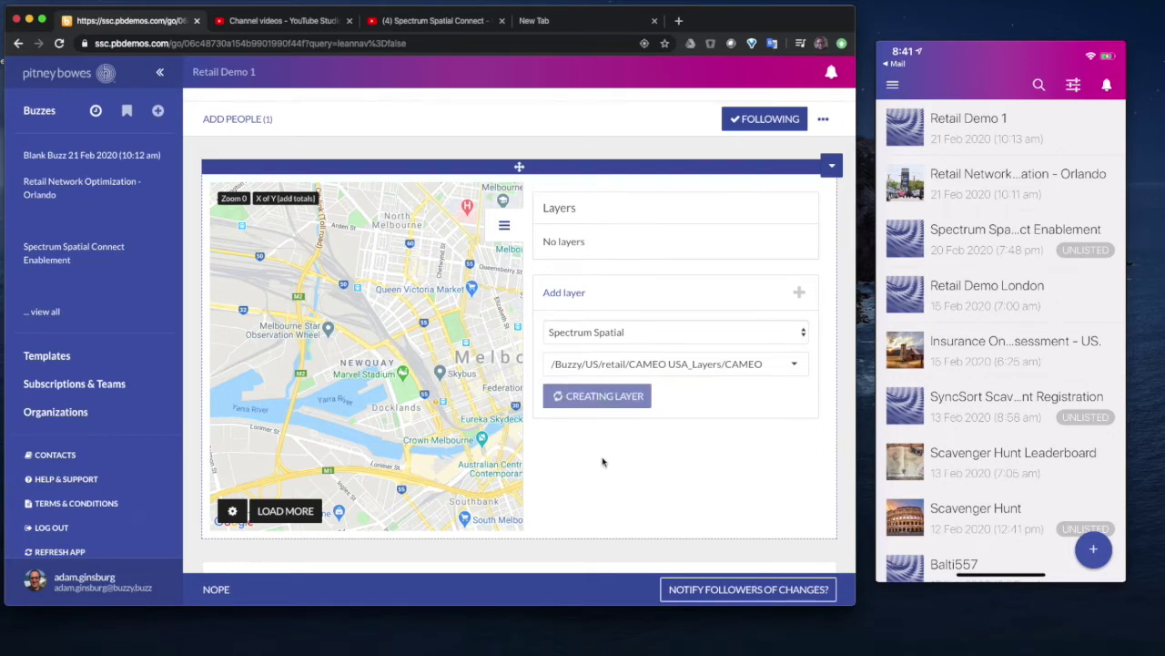
scroll(627, 478, "down", 5)
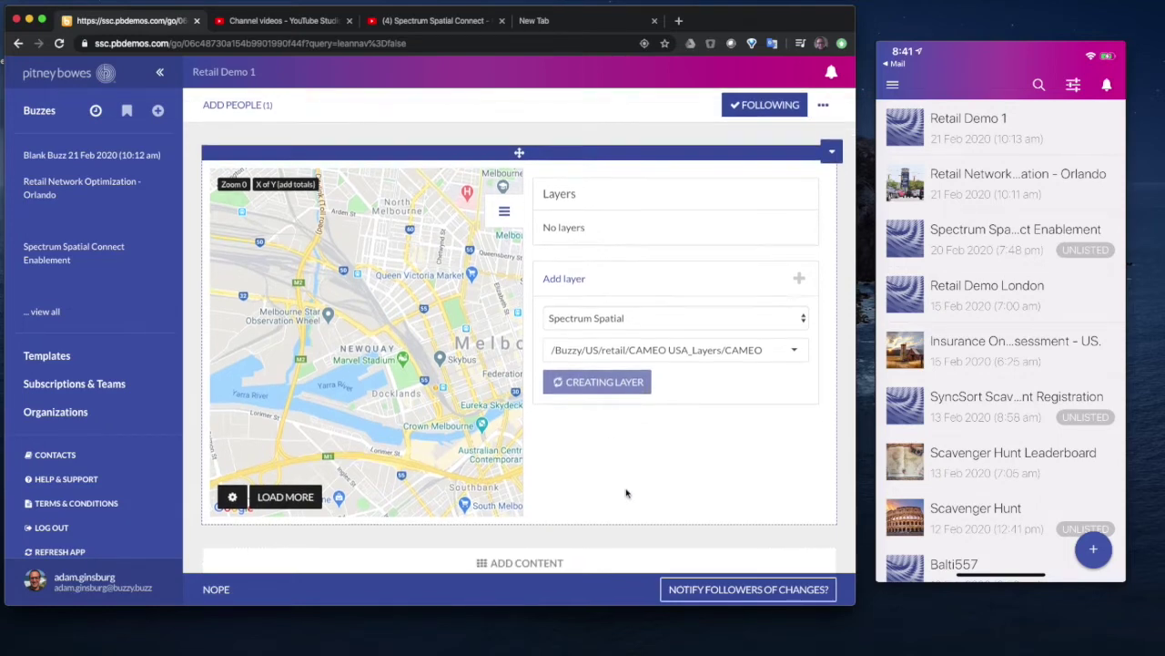
scroll(627, 493, "down", 1)
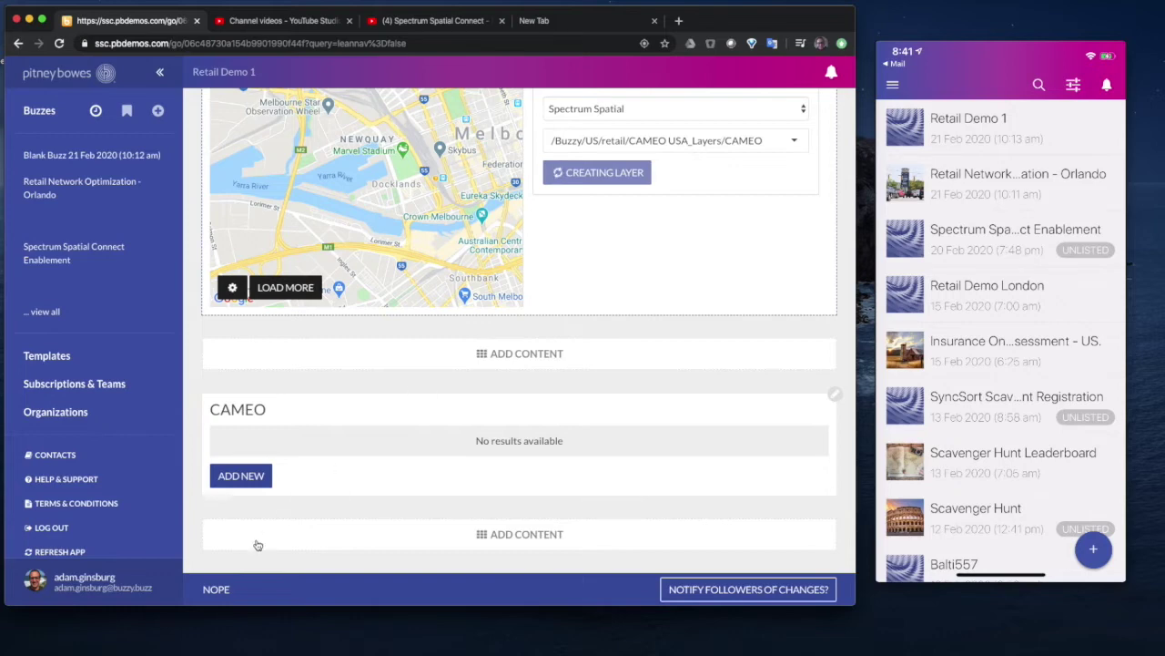
- Skip notifying followers and add an empty Application section to Retail Demo 1
left_click(224, 587)
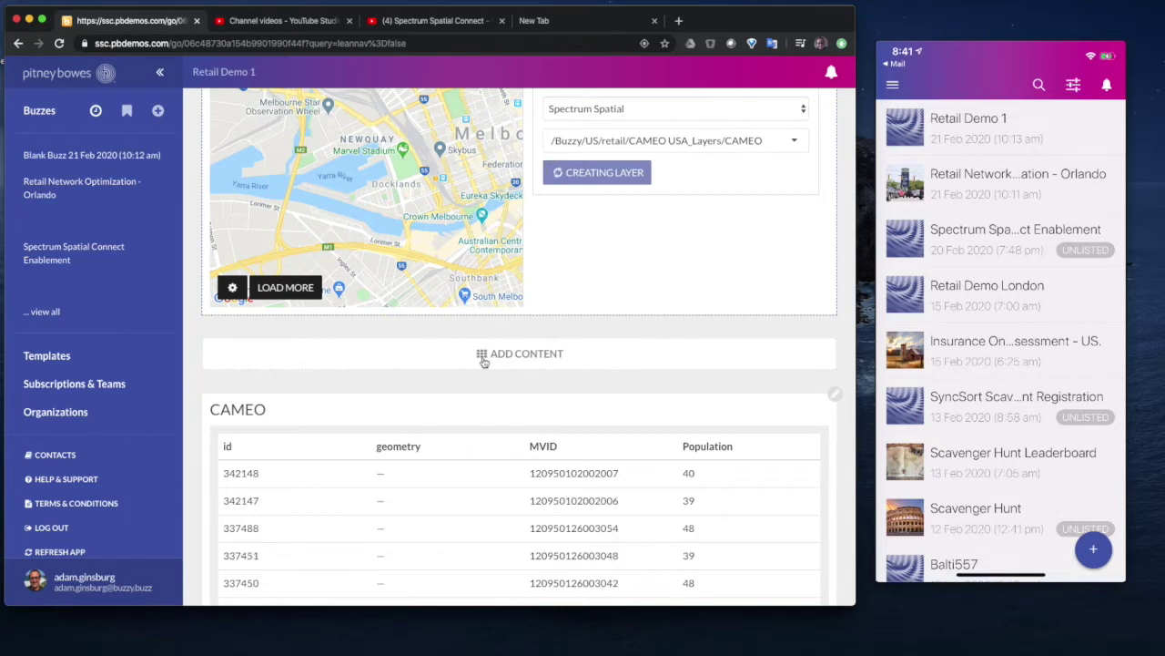
left_click(485, 361)
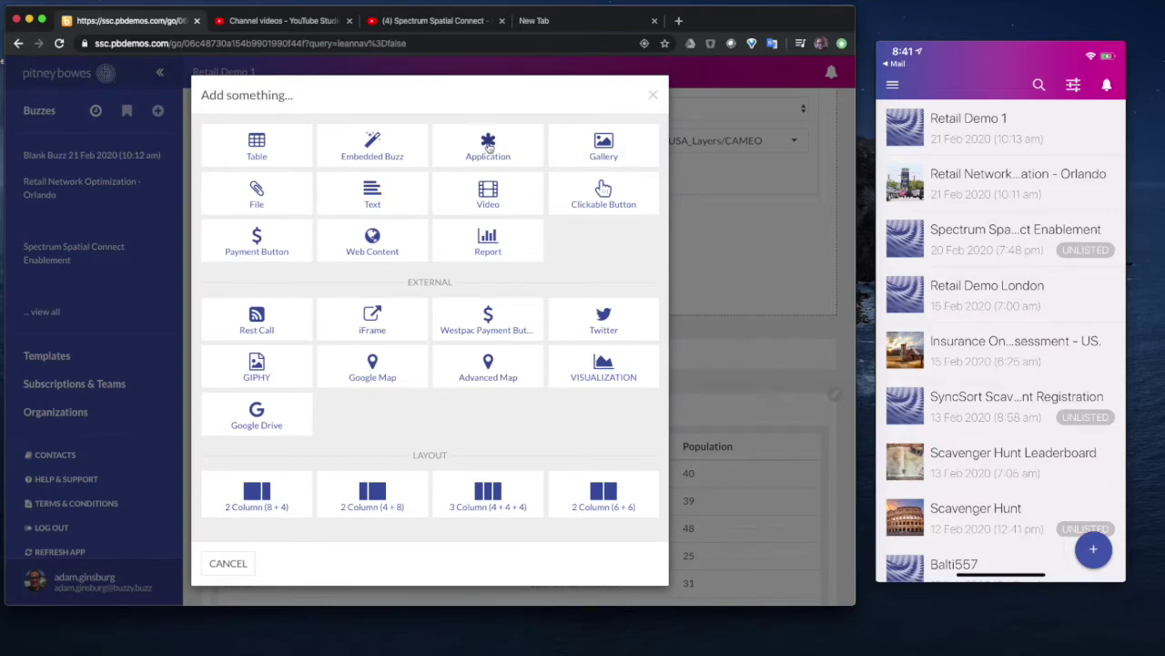
left_click(485, 148)
left_click(507, 167)
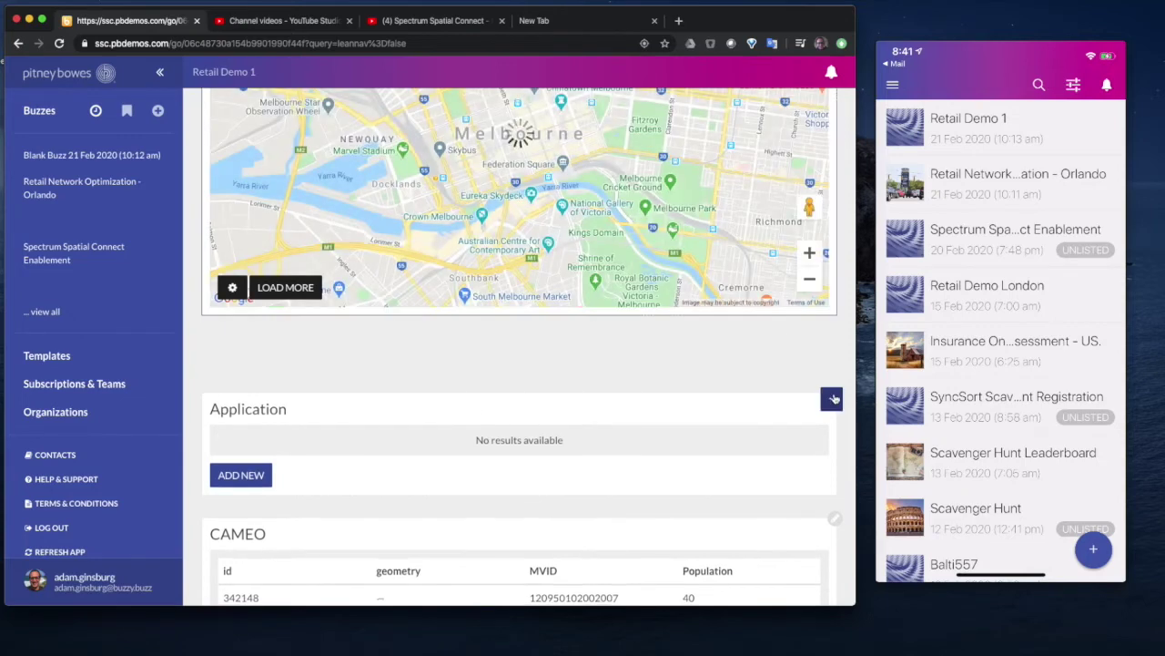
left_click(832, 328)
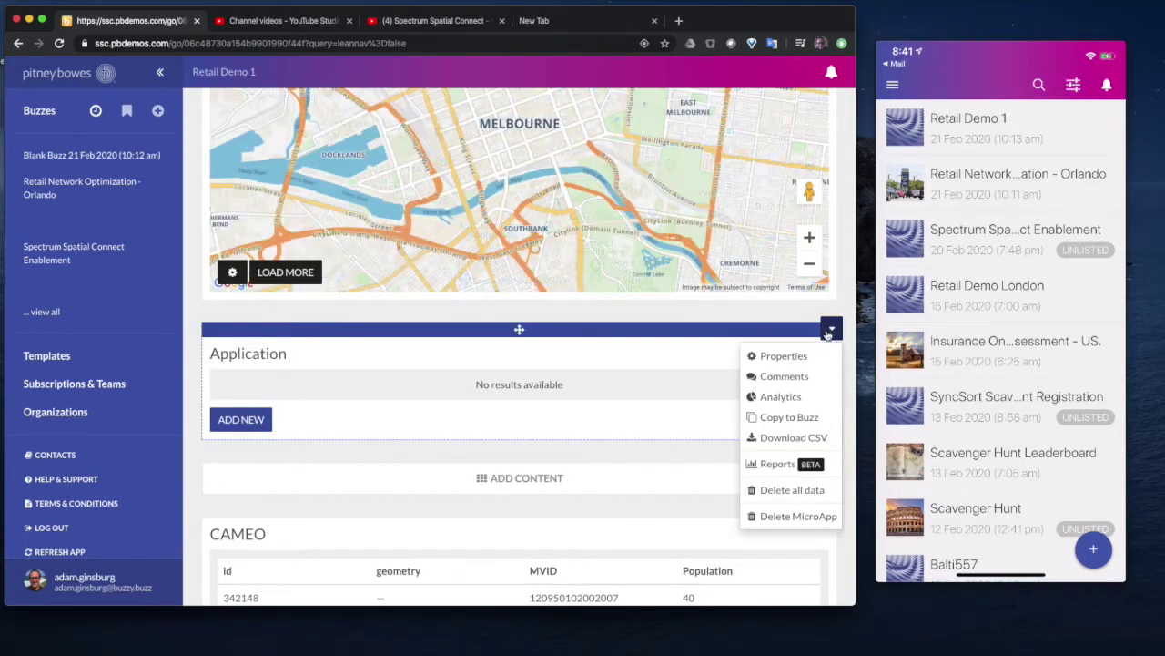
- Retitle the Application section 'Proposed Site' in its properties
left_click(779, 356)
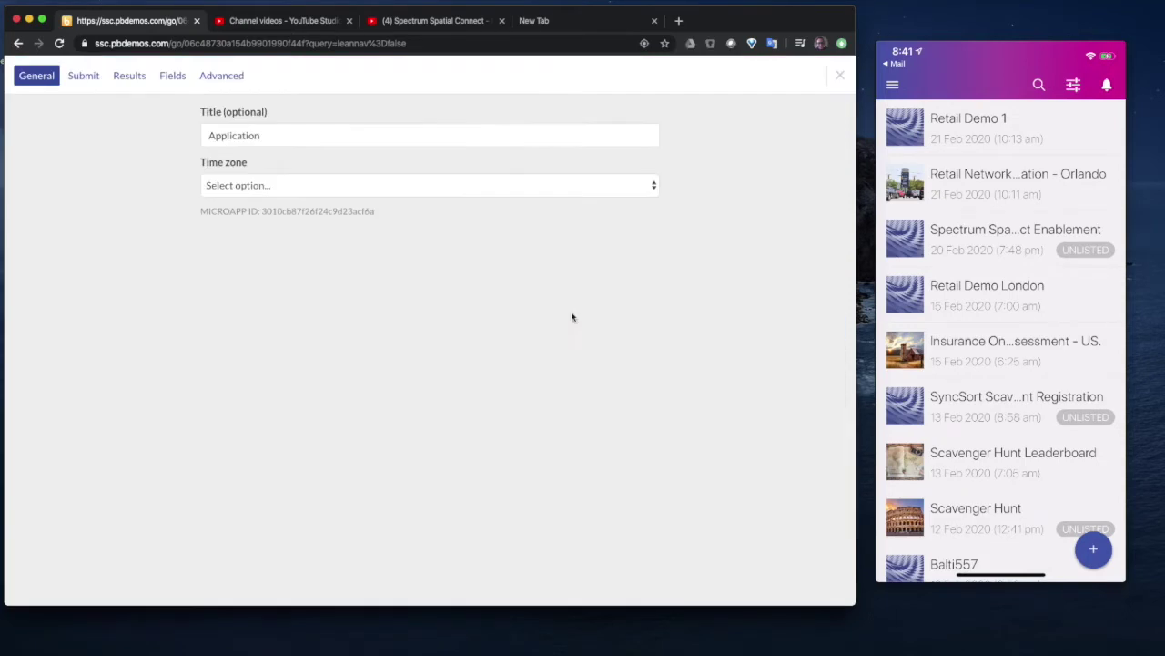
double_click(270, 136)
type("Propos")
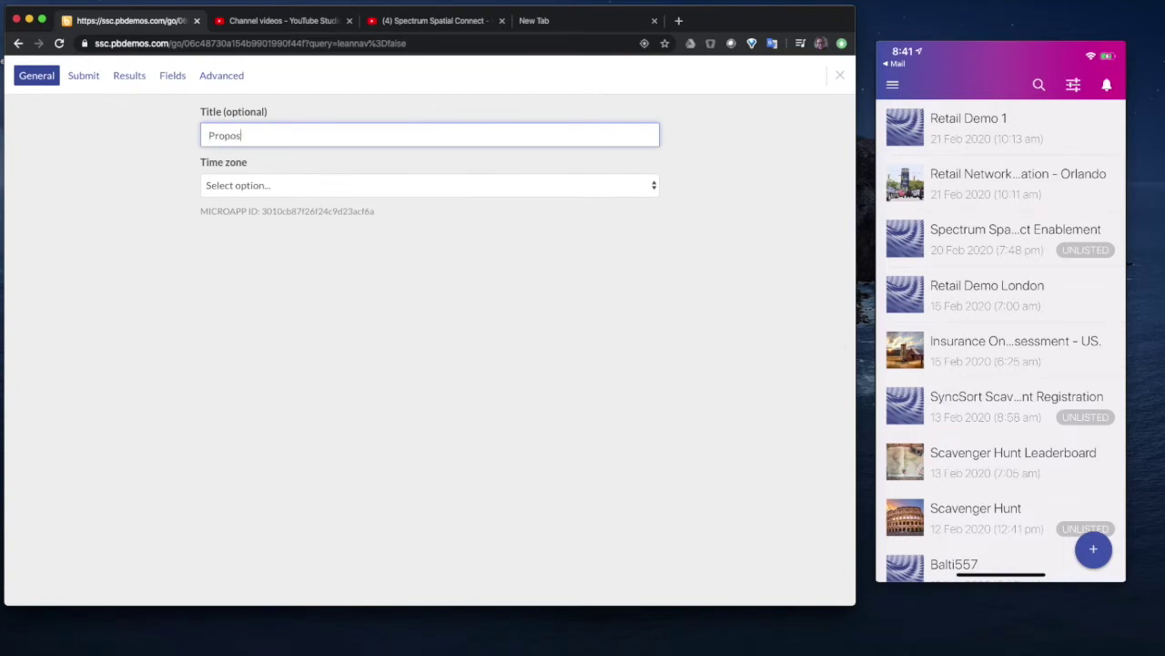
type("ed Site")
- Add a Text field and an Offline Map field to the form
left_click(173, 78)
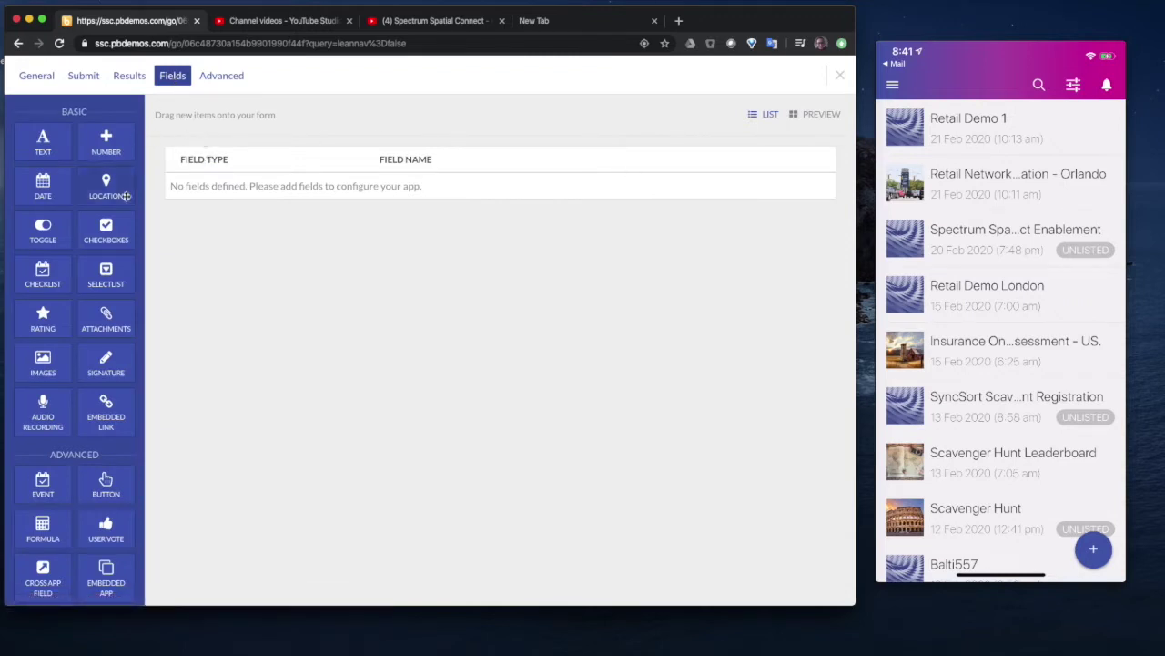
left_click_drag(42, 142, 270, 176)
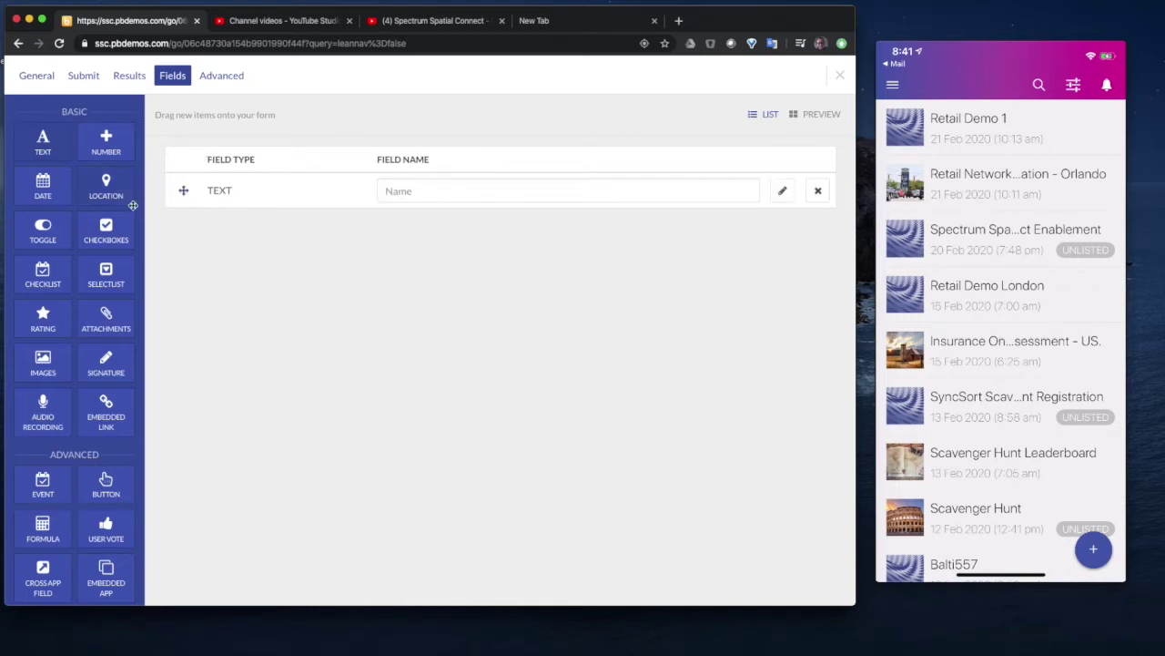
scroll(79, 424, "down", 3)
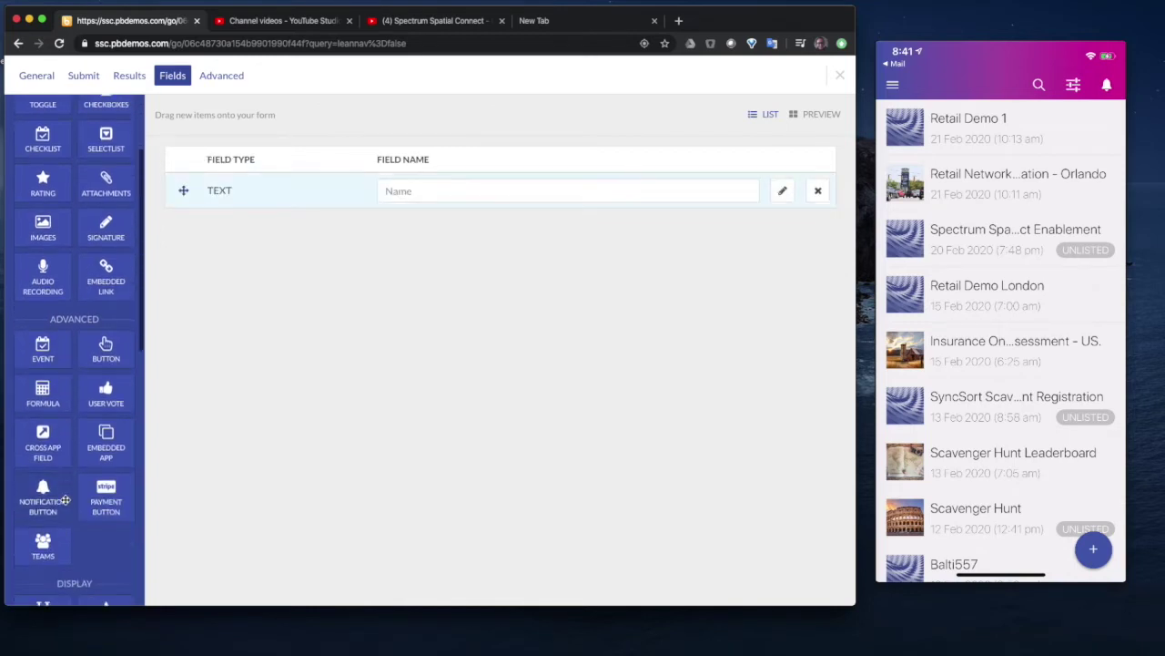
scroll(51, 437, "down", 5)
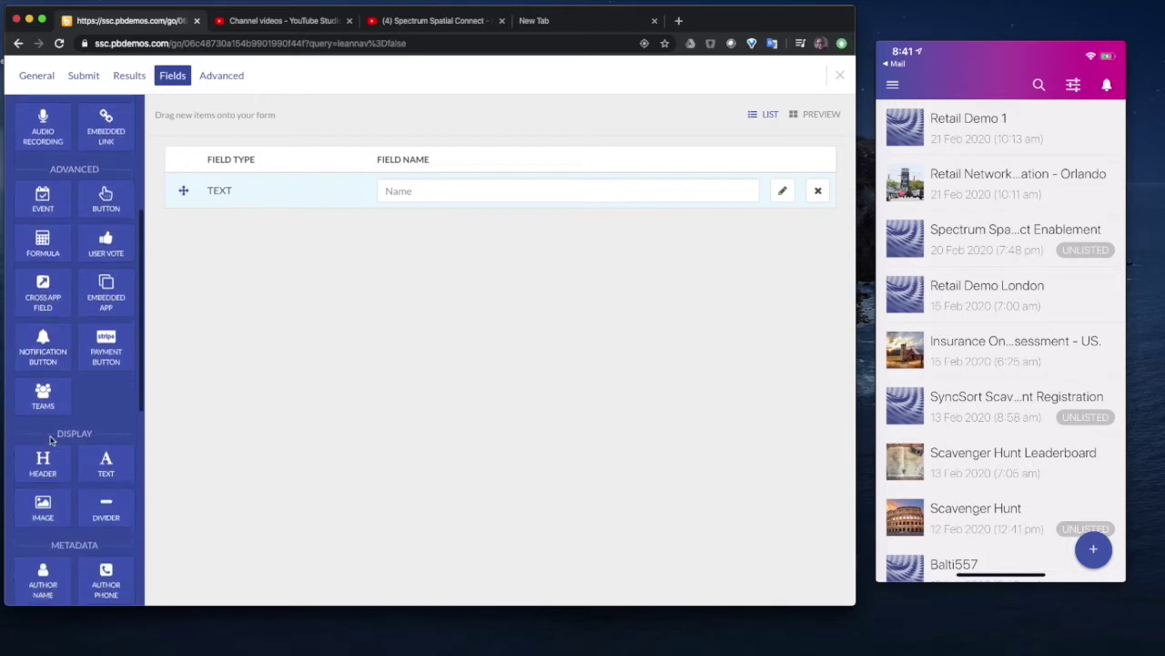
scroll(51, 437, "down", 4)
scroll(51, 456, "down", 3)
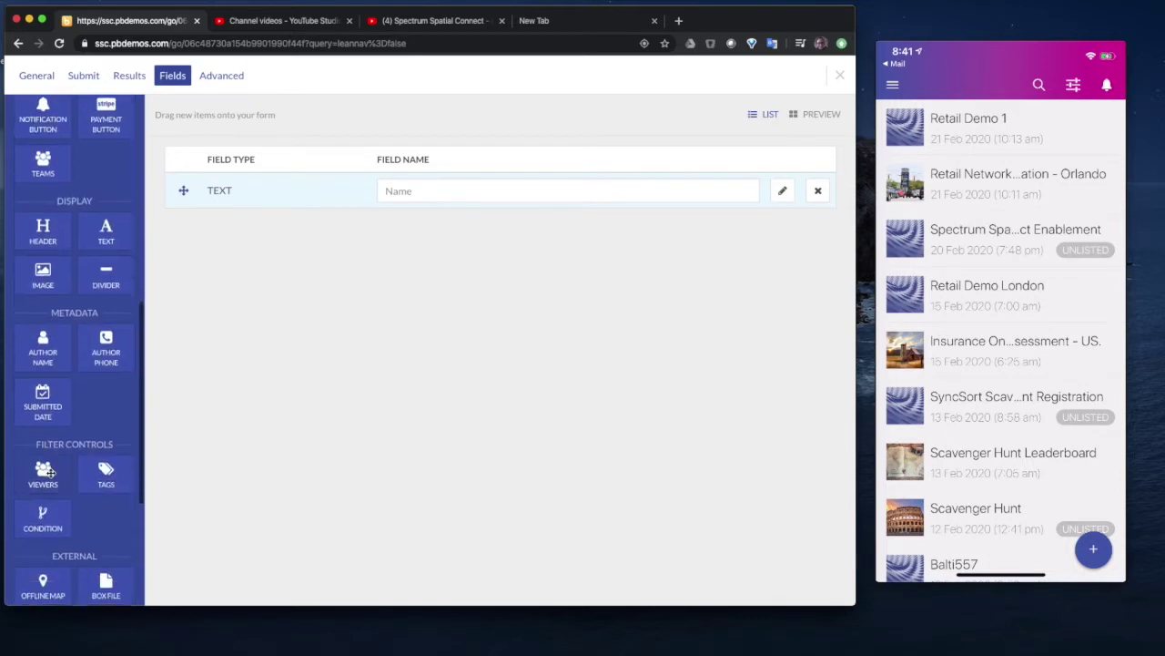
left_click_drag(43, 505, 275, 190)
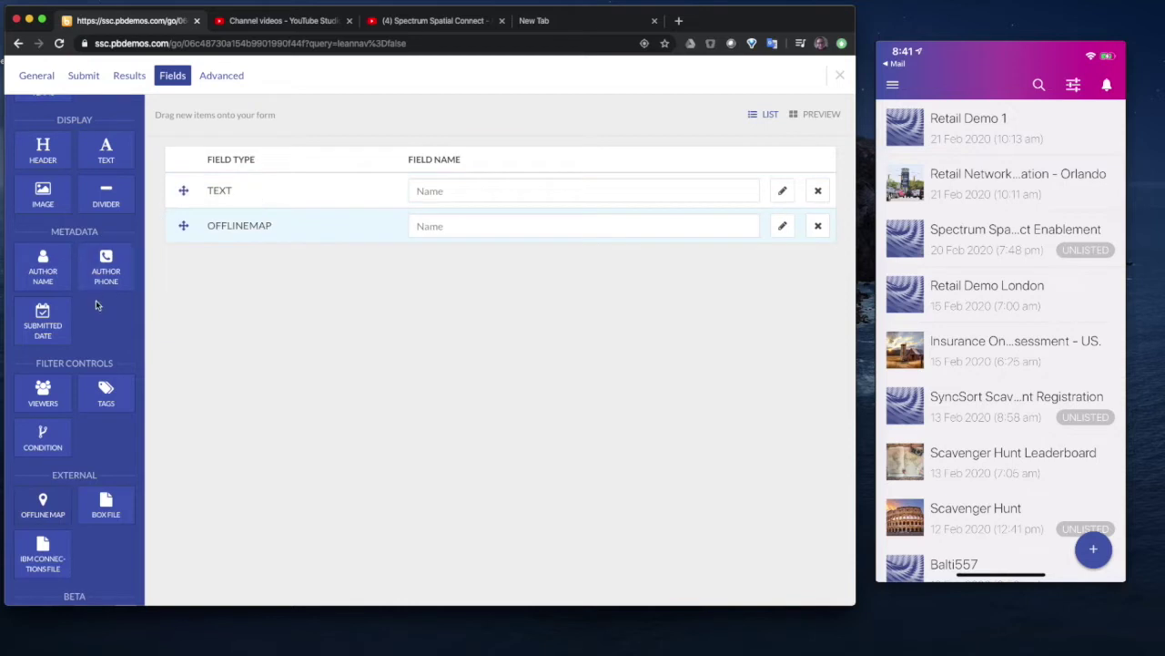
- Add Images, Select list and Checklist fields below the Offline Map field
scroll(98, 308, "up", 5)
scroll(98, 308, "up", 6)
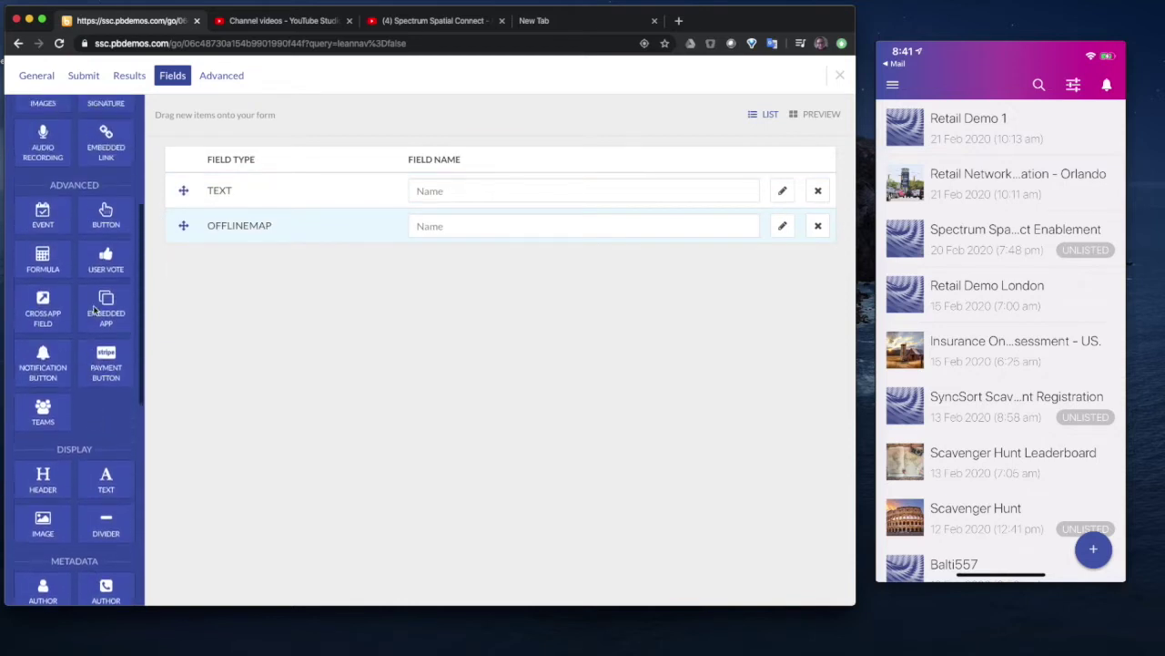
scroll(100, 310, "up", 4)
left_click_drag(42, 350, 336, 232)
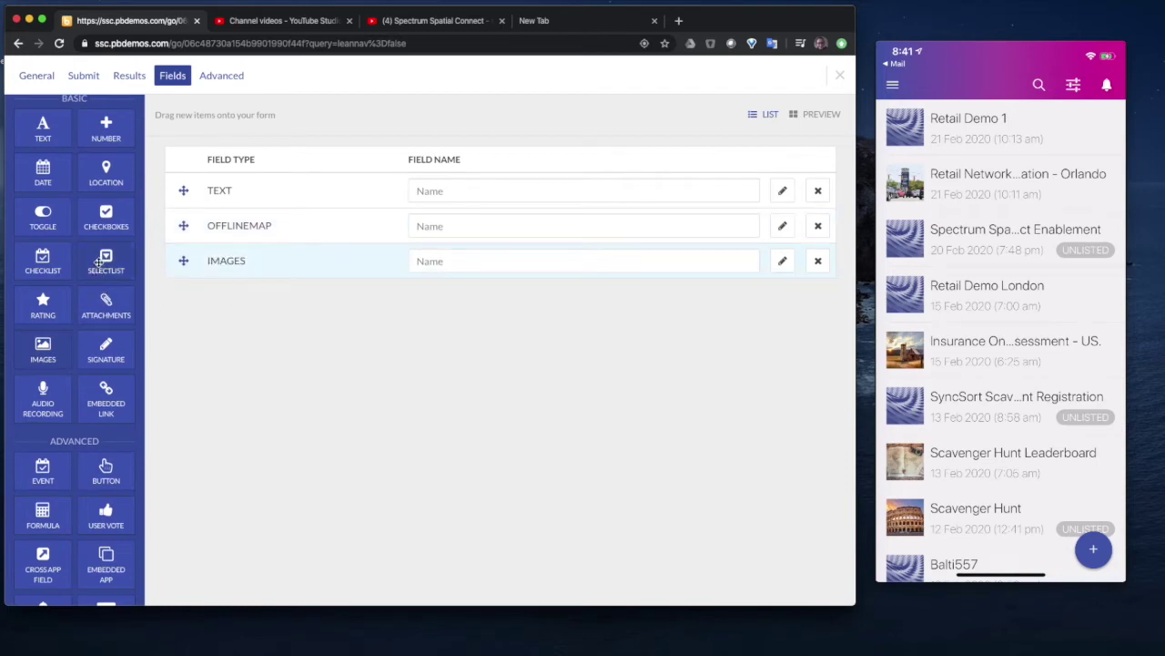
left_click_drag(95, 263, 269, 260)
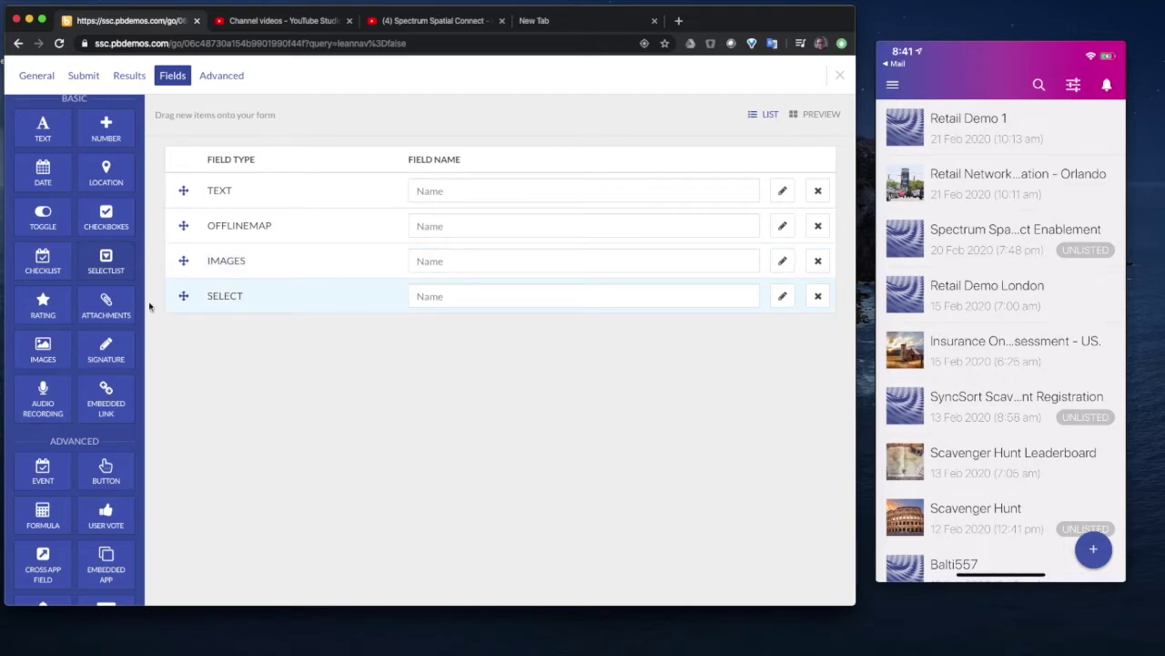
scroll(86, 431, "down", 3)
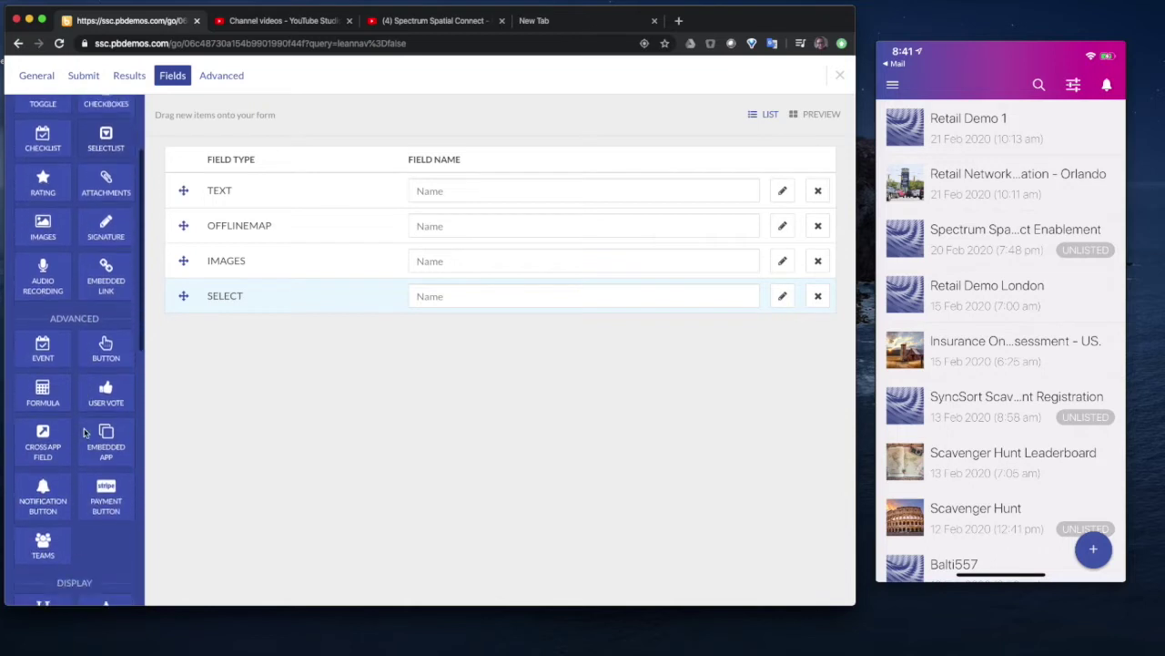
scroll(53, 316, "up", 3)
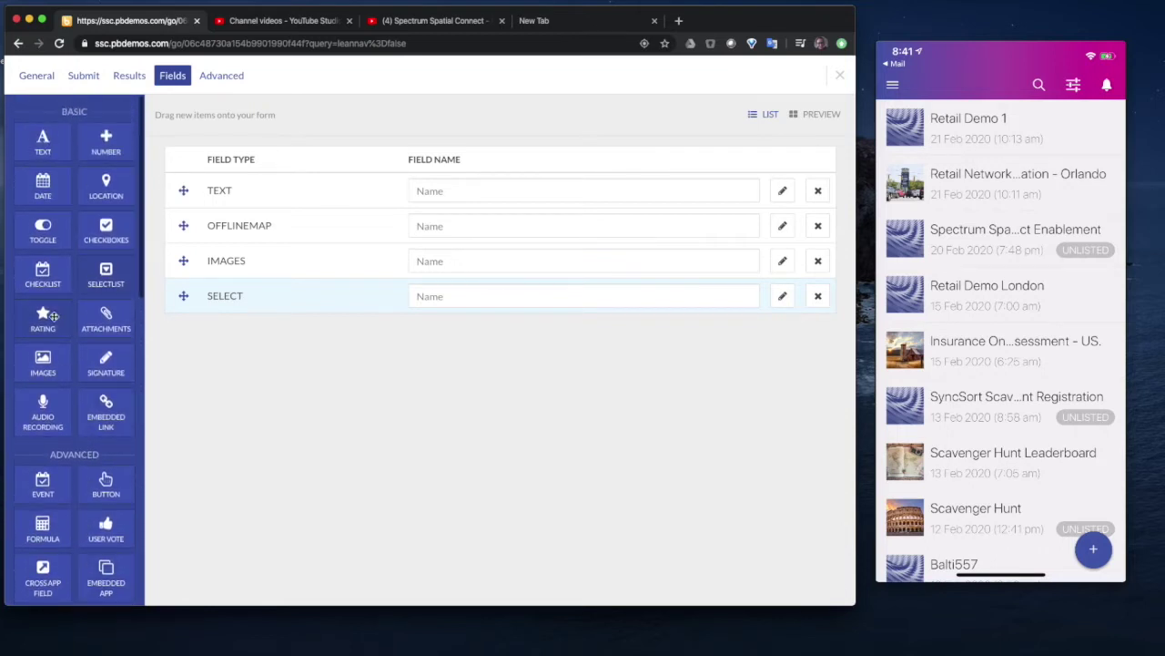
left_click_drag(43, 273, 301, 294)
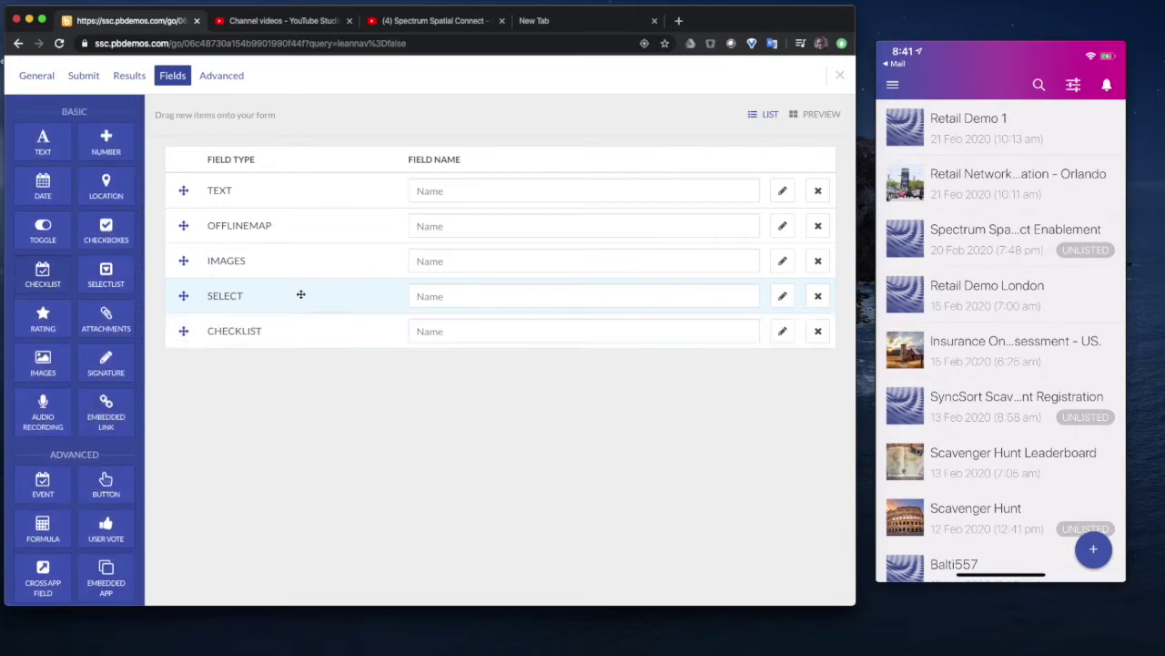
- Name the Text, Offline Map, Images and Select fields Name, Location, Pics and Traffic Flow
left_click(451, 189)
type("Name")
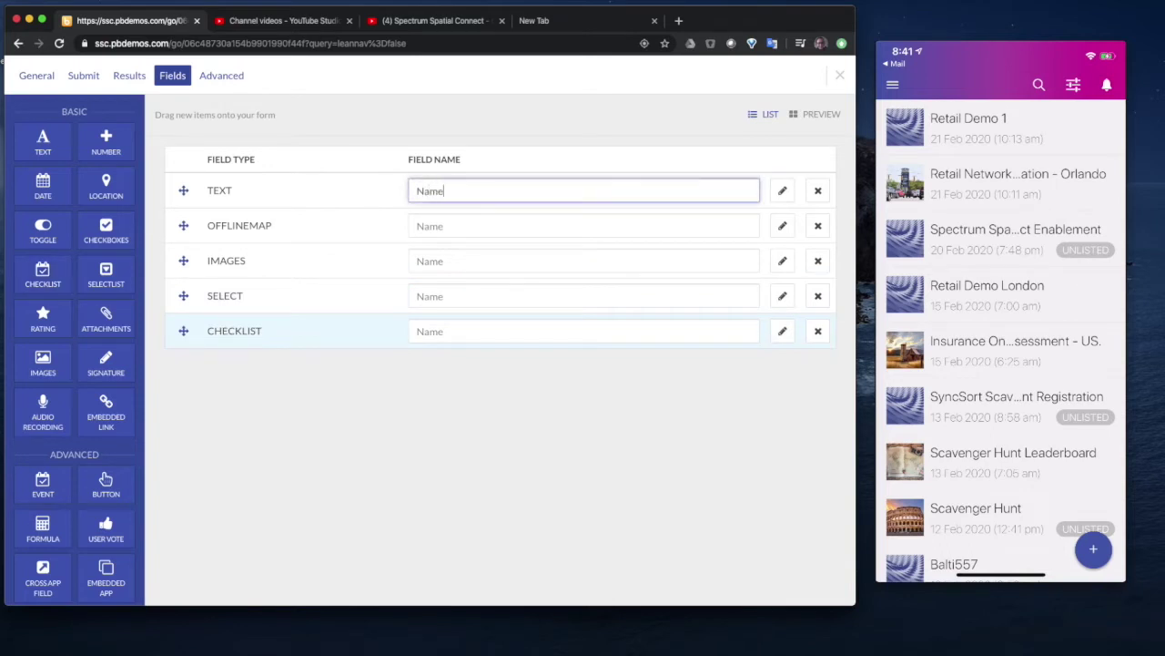
left_click(460, 226)
type("Location")
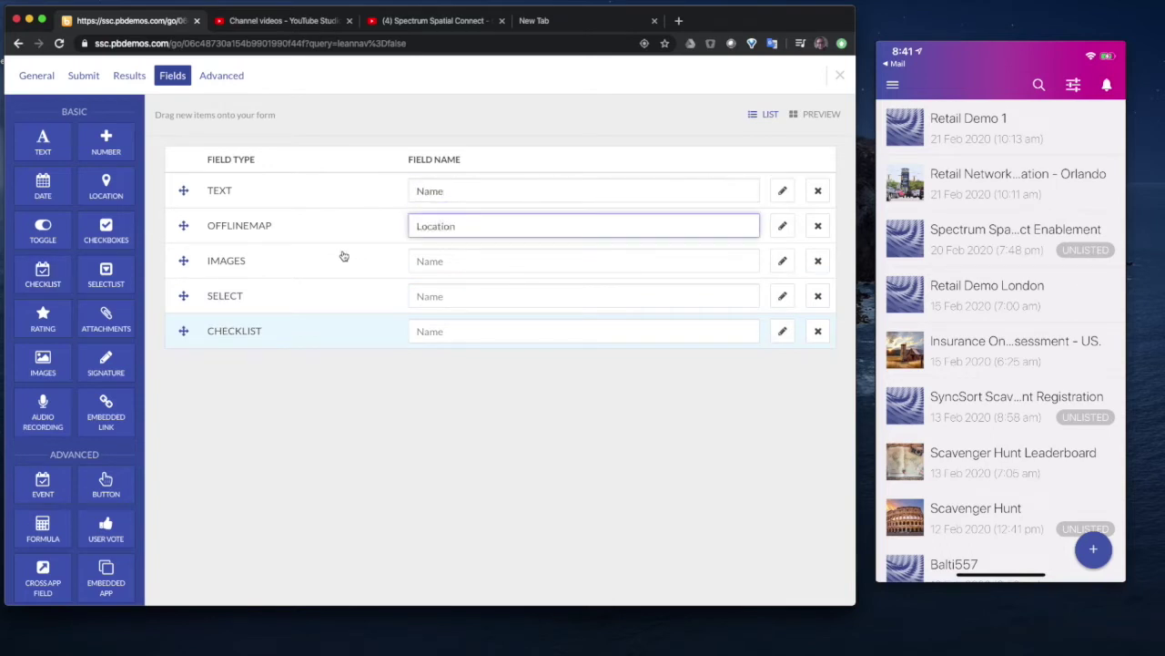
left_click(318, 239)
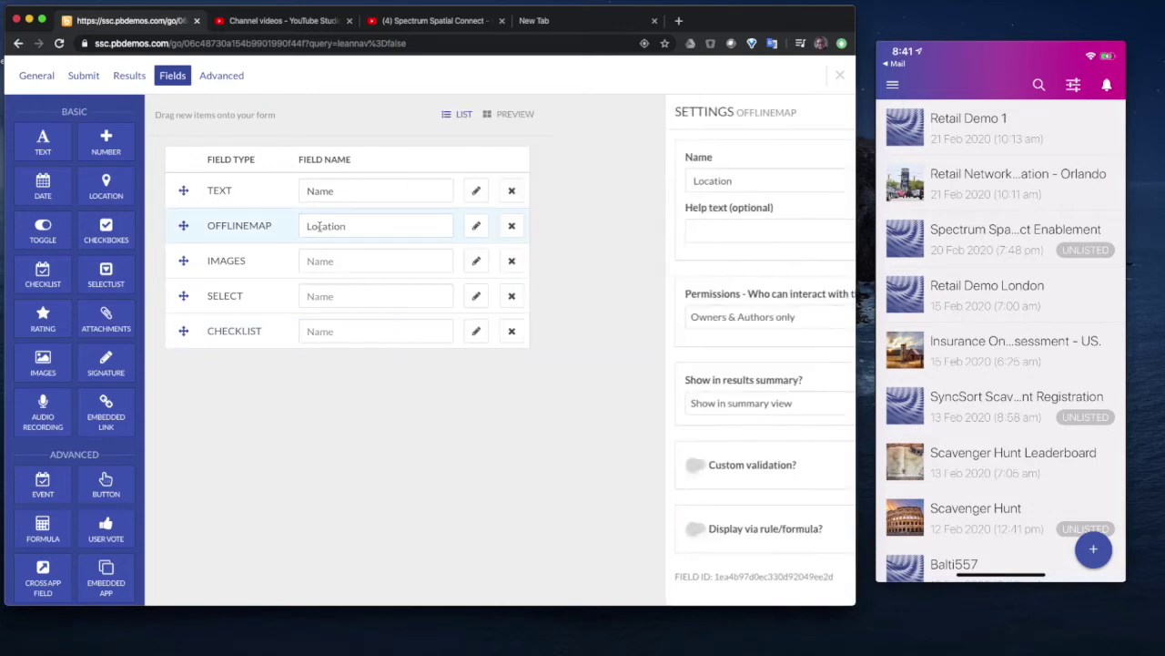
left_click(320, 263)
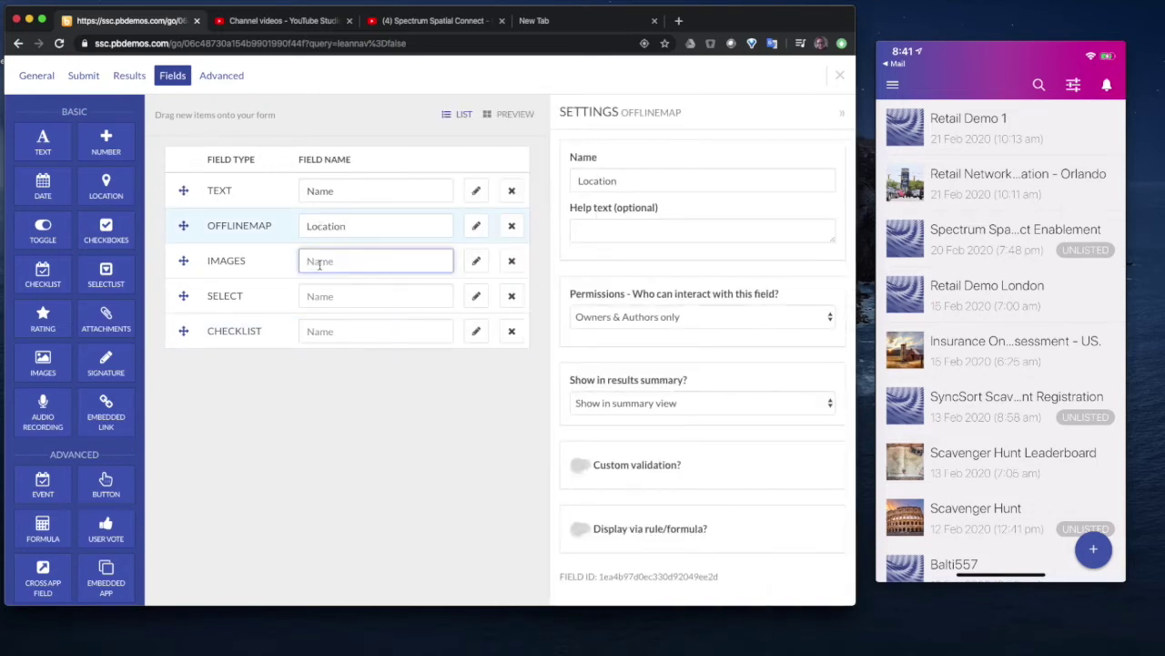
type("Pics")
left_click(319, 295)
type("Traffic Flow")
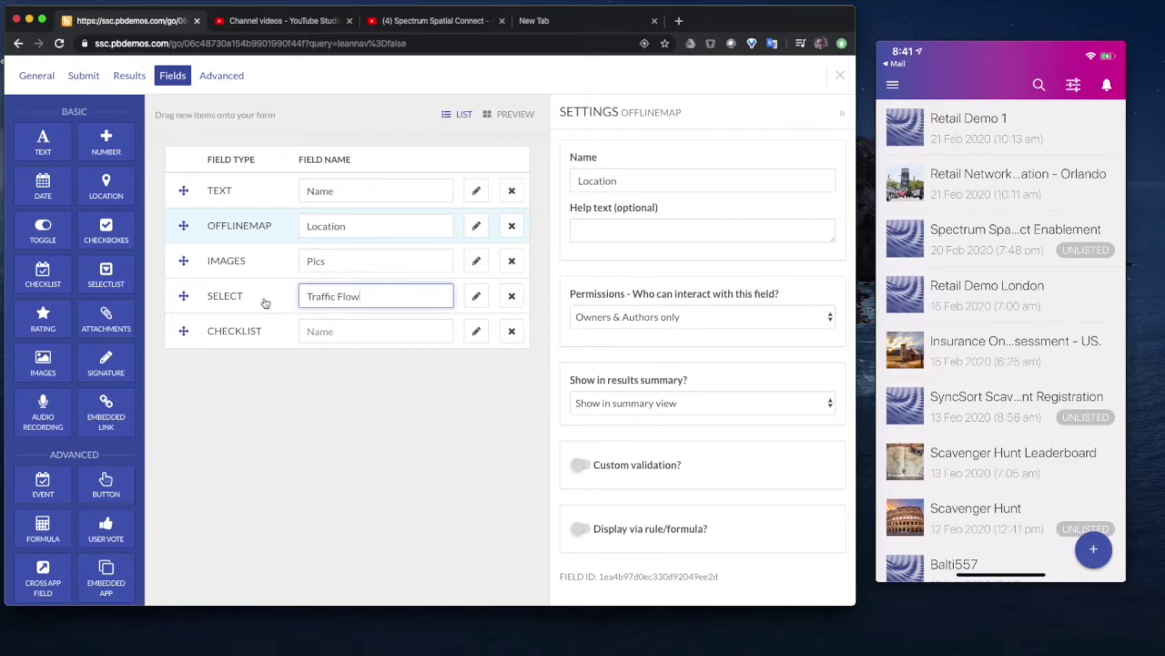
- Give the Traffic Flow field the options Cars, Trucks and Mixed
left_click(262, 303)
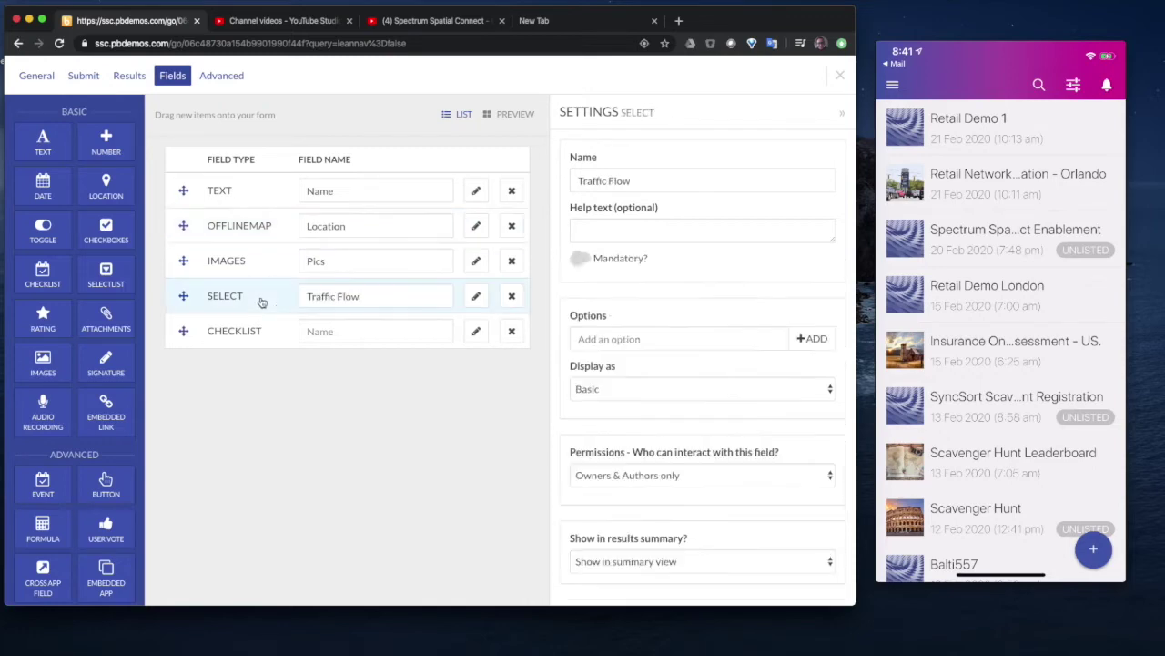
left_click(590, 337)
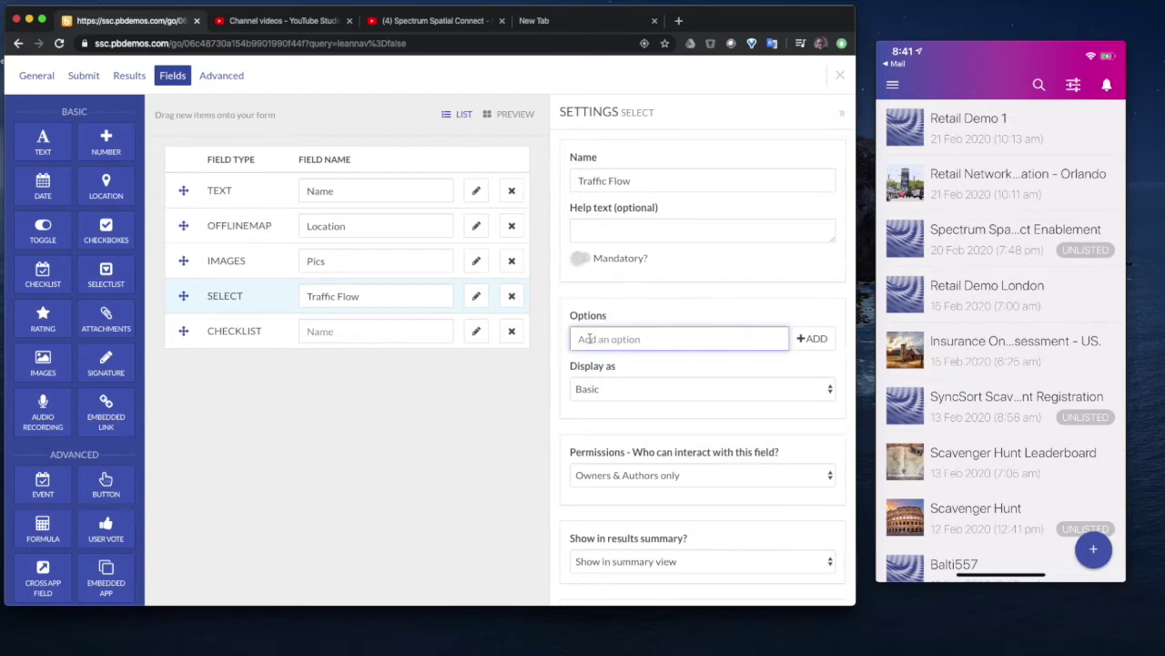
type("Cars")
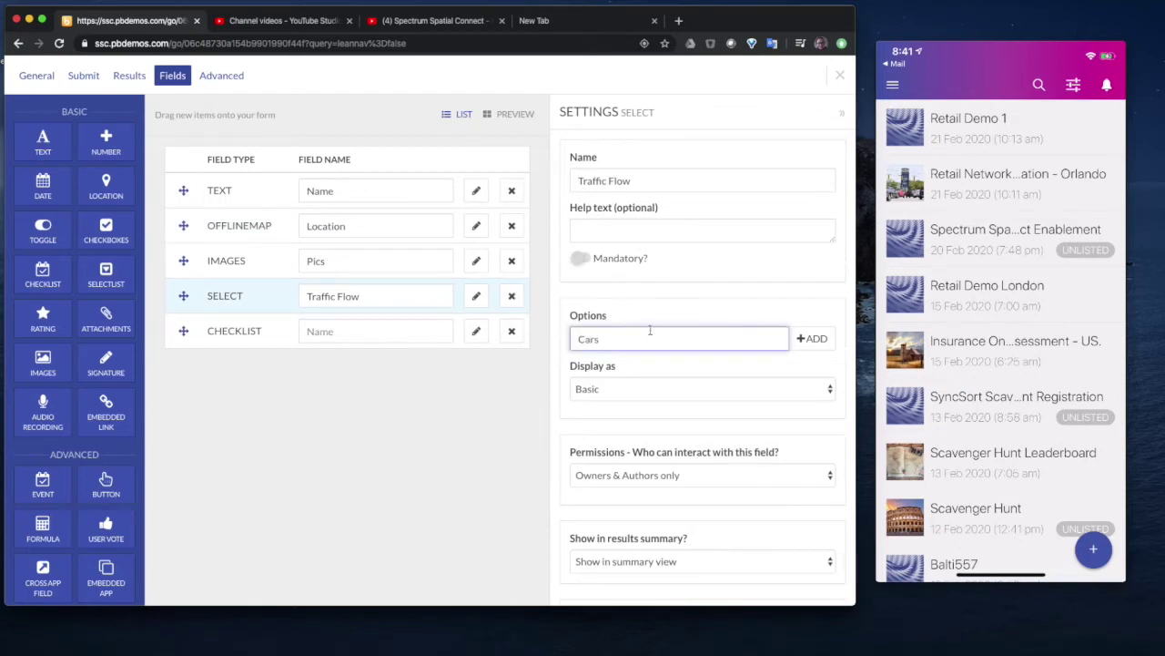
left_click(811, 338)
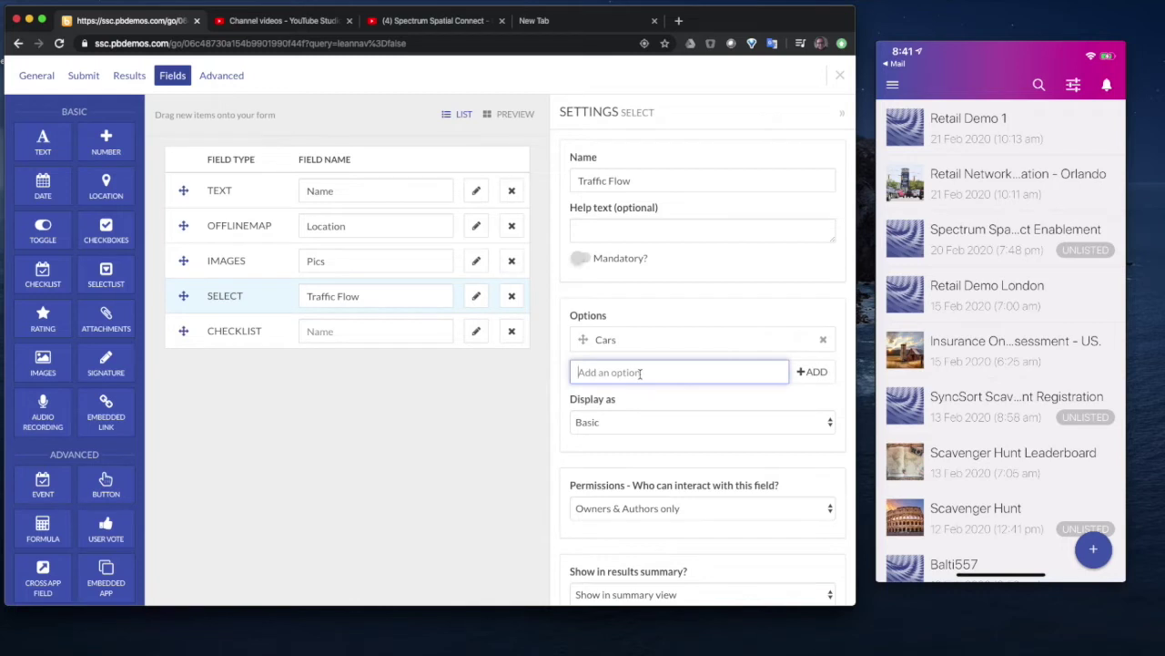
type("Trucks")
left_click(591, 374)
type("ucks")
left_click(813, 371)
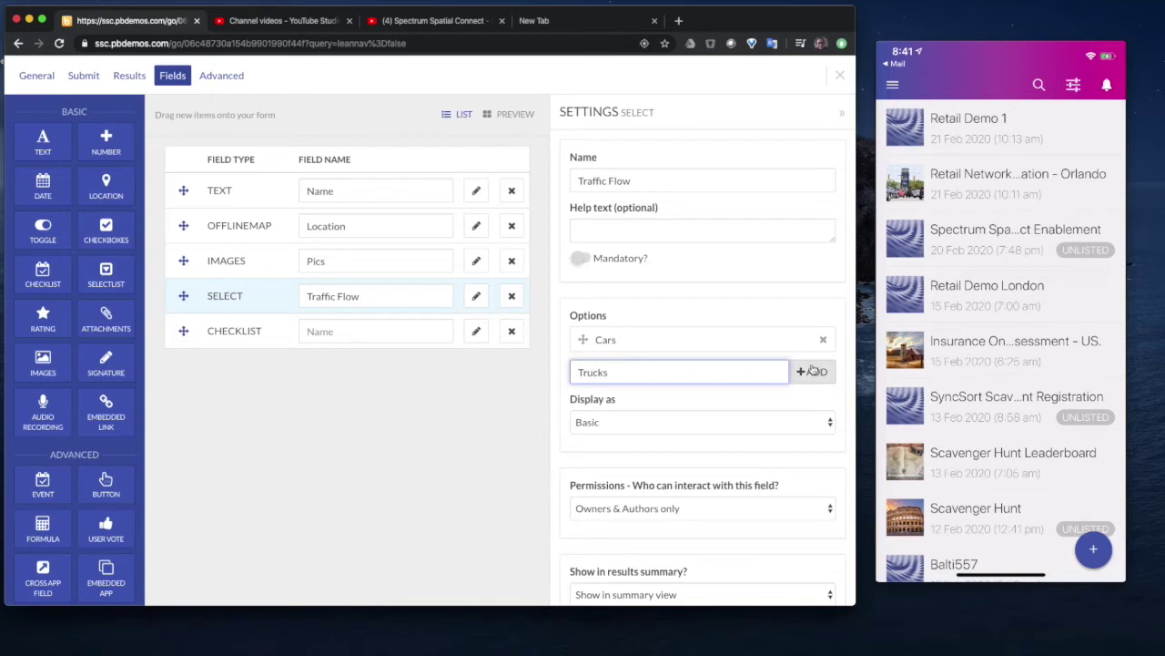
left_click(625, 396)
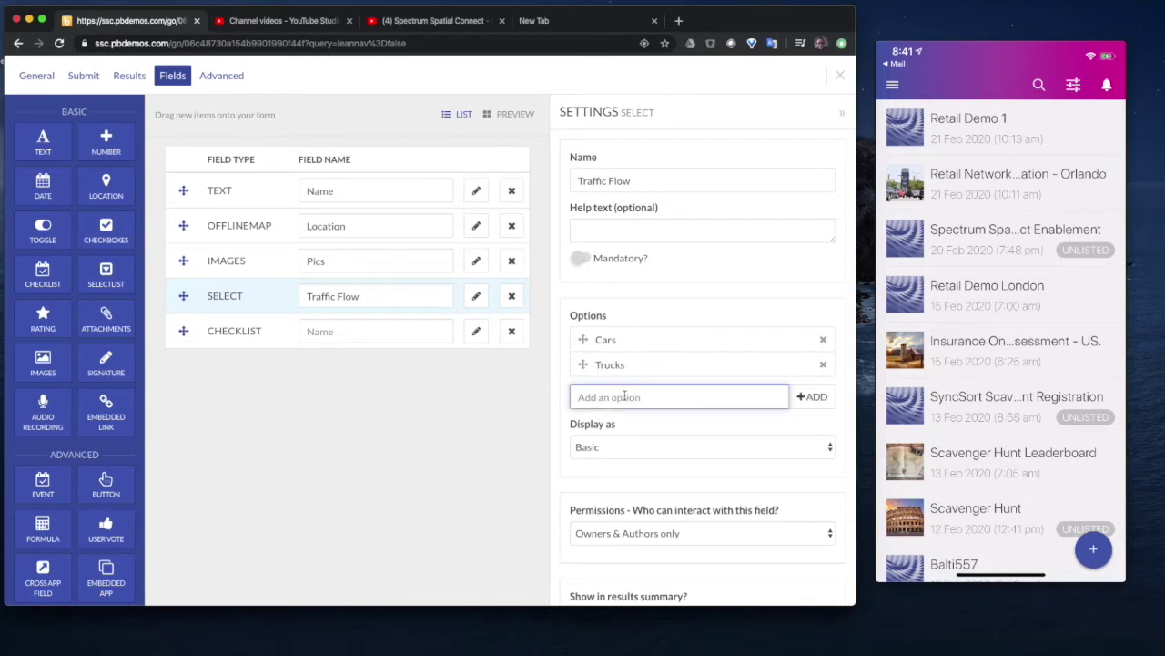
type("Mixed")
left_click(815, 397)
- Display Traffic Flow options as text-only buttons and preview the form
left_click(611, 472)
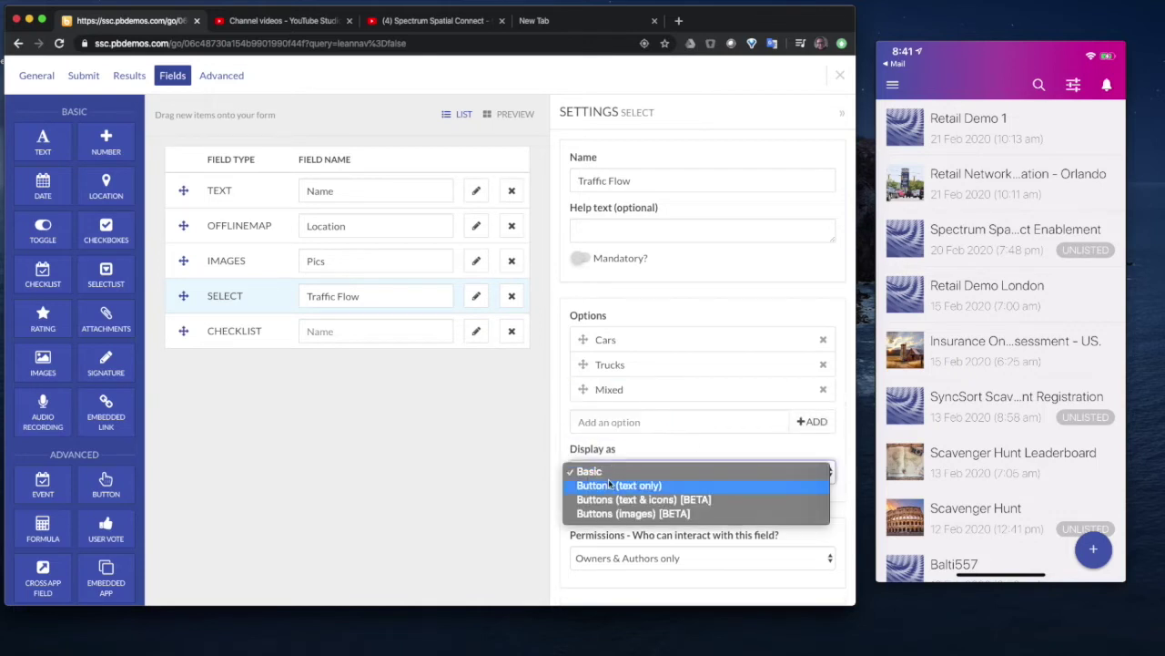
left_click(610, 484)
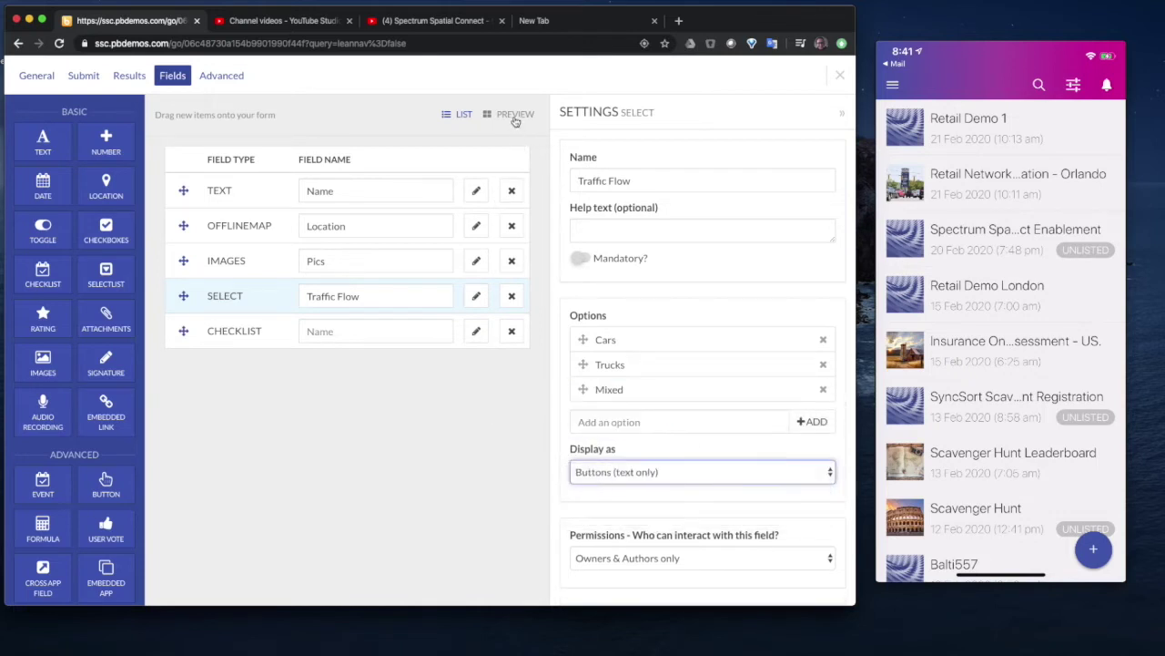
left_click(511, 115)
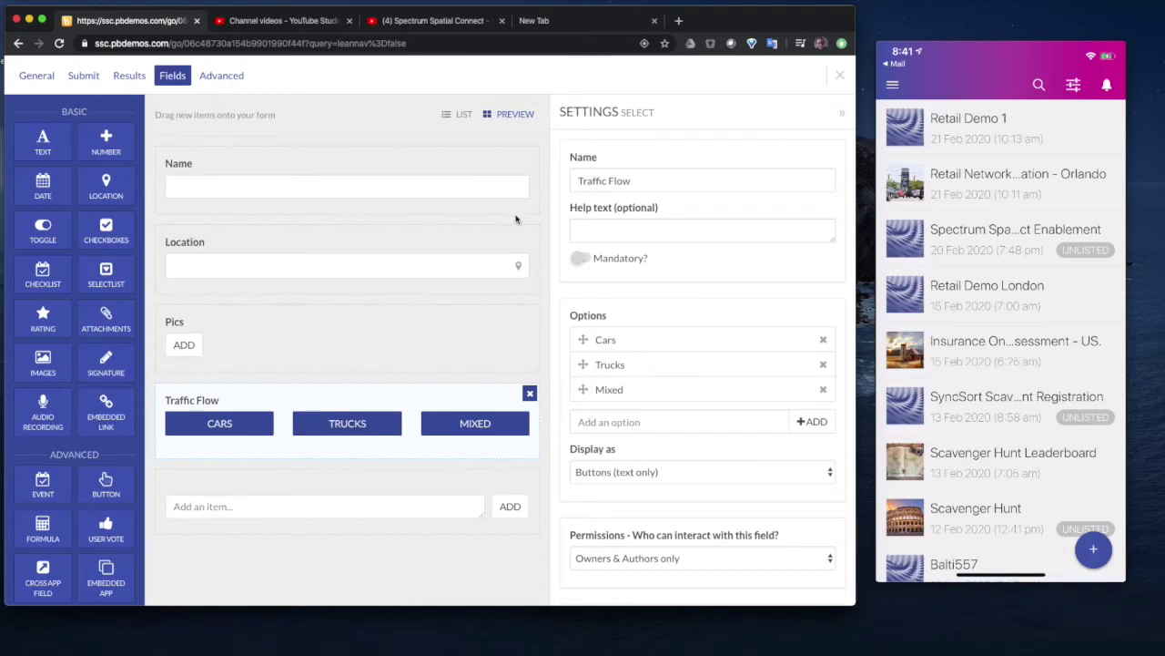
- Name the field Checklist and add 'Traffic Flow Assessment' as its first item, fixing the typo
left_click(254, 488)
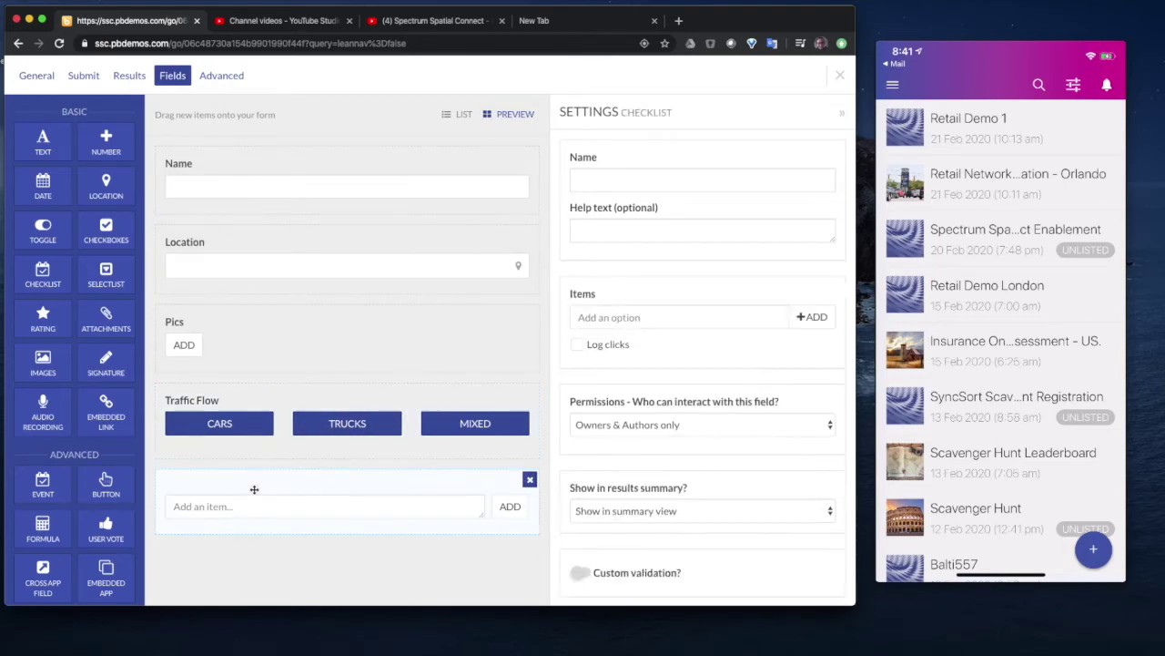
left_click(588, 181)
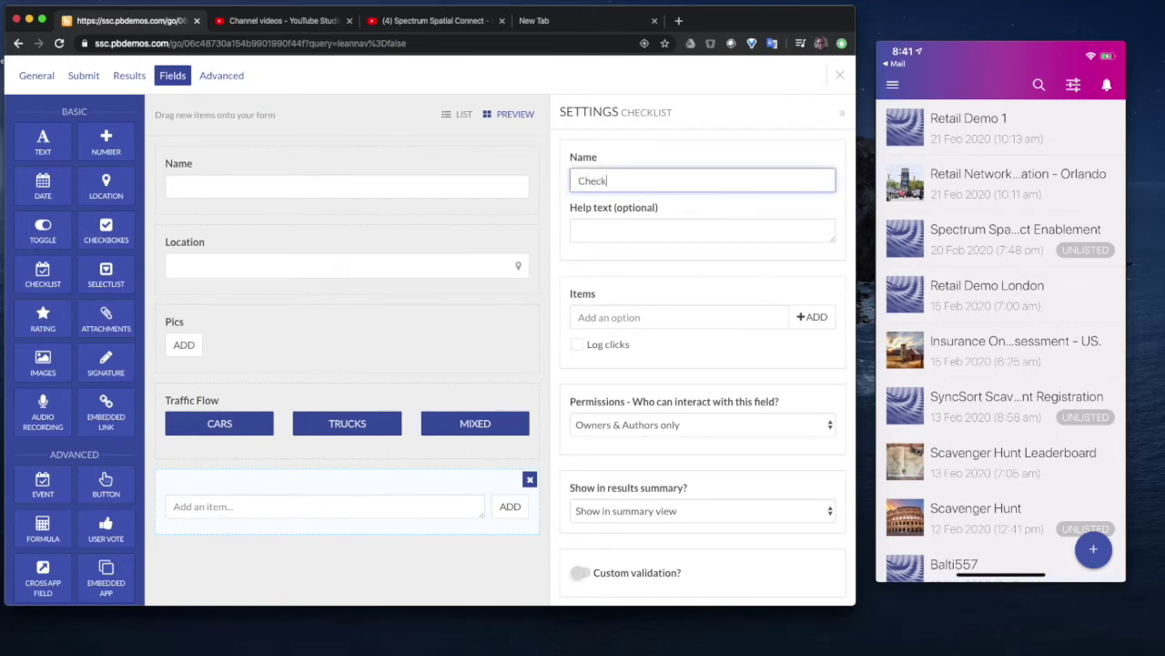
left_click(651, 265)
left_click(617, 316)
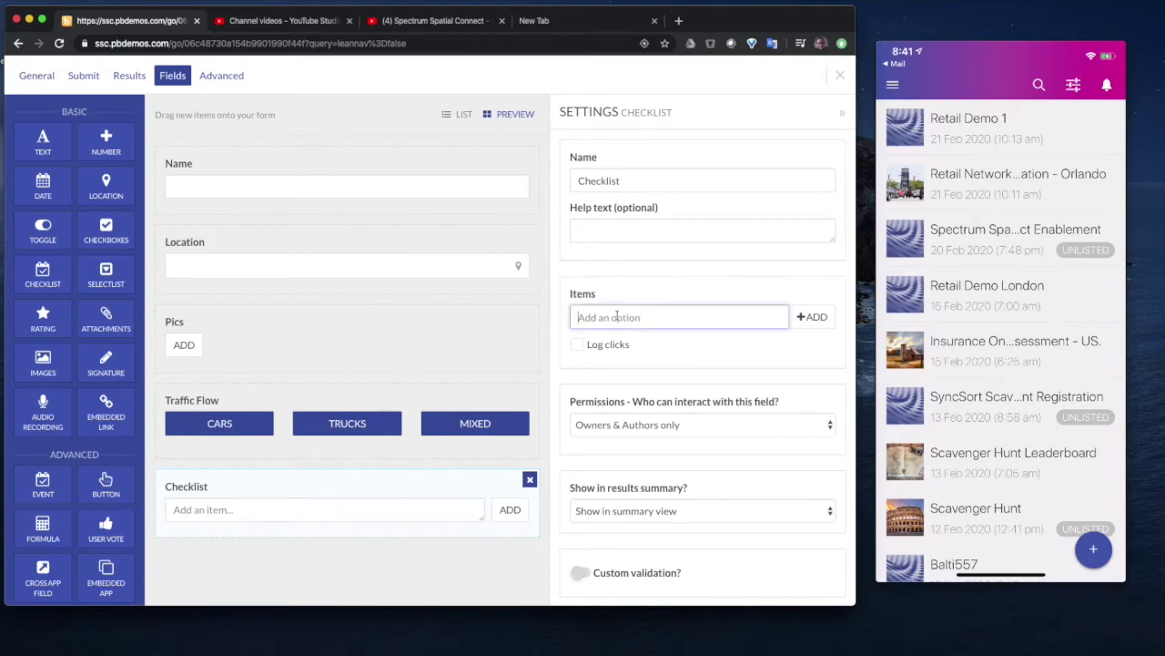
type("Tra")
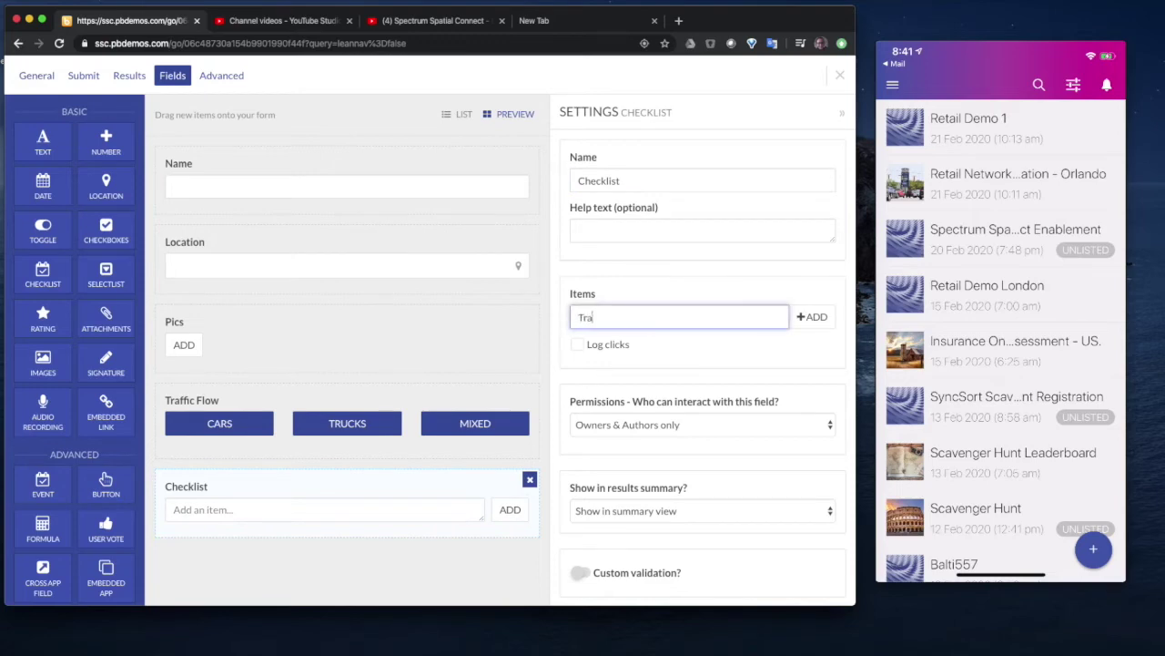
type("ffice Flow Assessment")
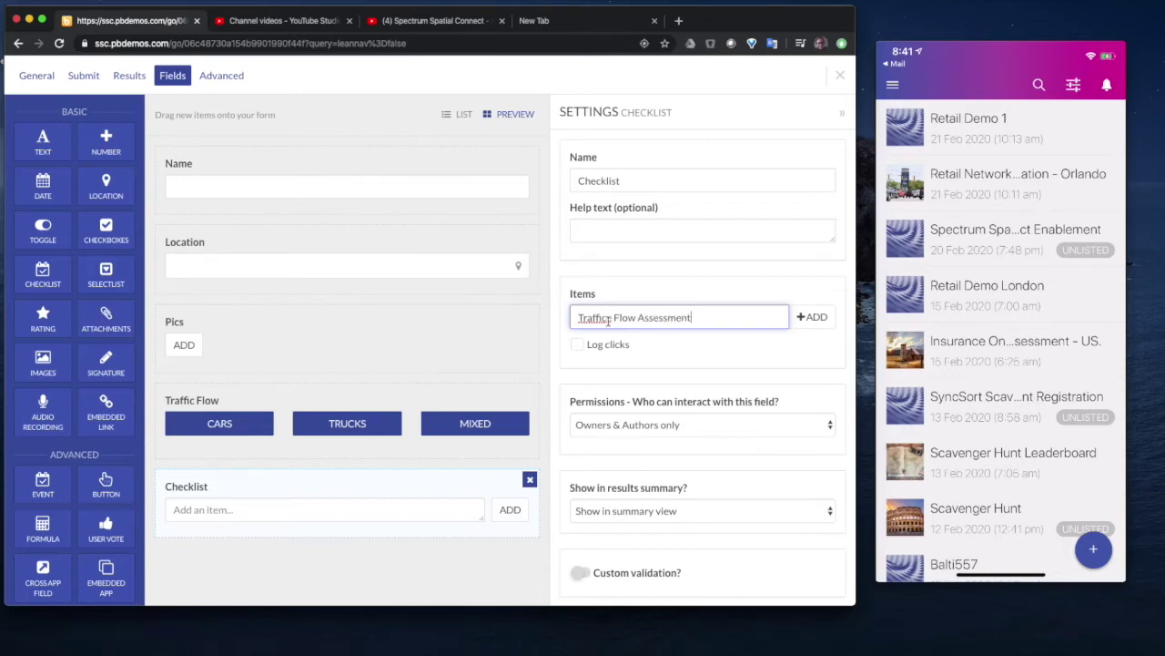
left_click(609, 318)
key("Delete")
left_click(812, 317)
- Add 'Competitive Assessment' as the second item, correcting its spelling from the suggestions
left_click(611, 349)
type("C")
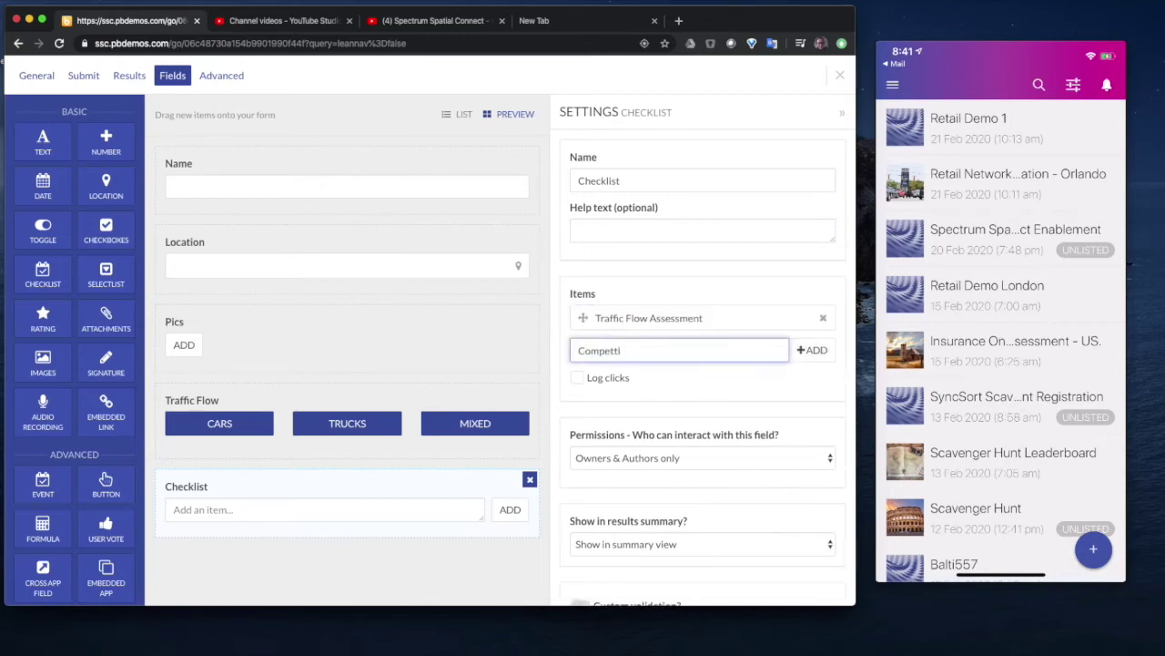
type("ompetttive Assessment")
left_click(616, 351)
right_click(603, 355)
left_click(608, 362)
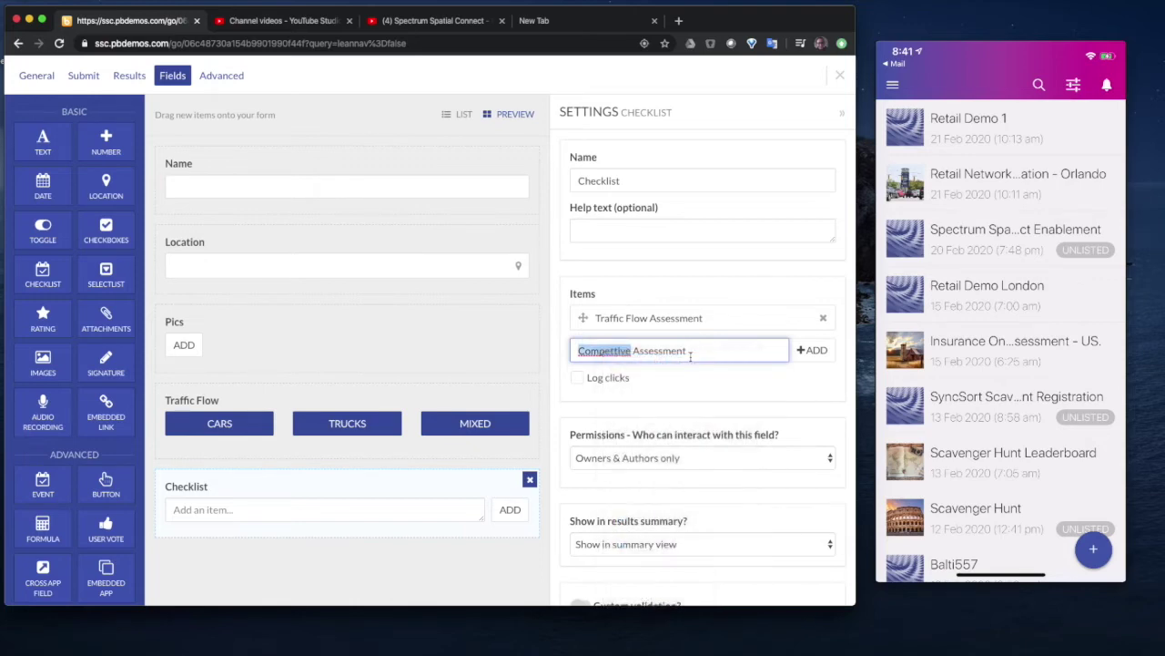
left_click(803, 349)
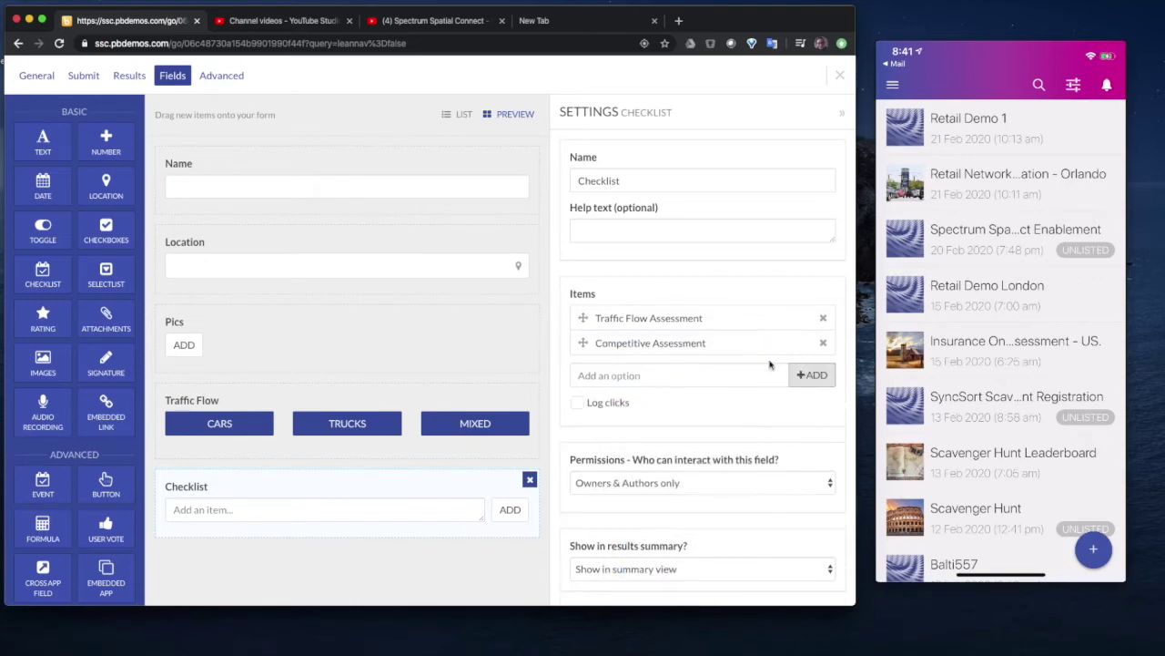
- Add 'Site Check' as the third checklist item and close the form editor
left_click(610, 376)
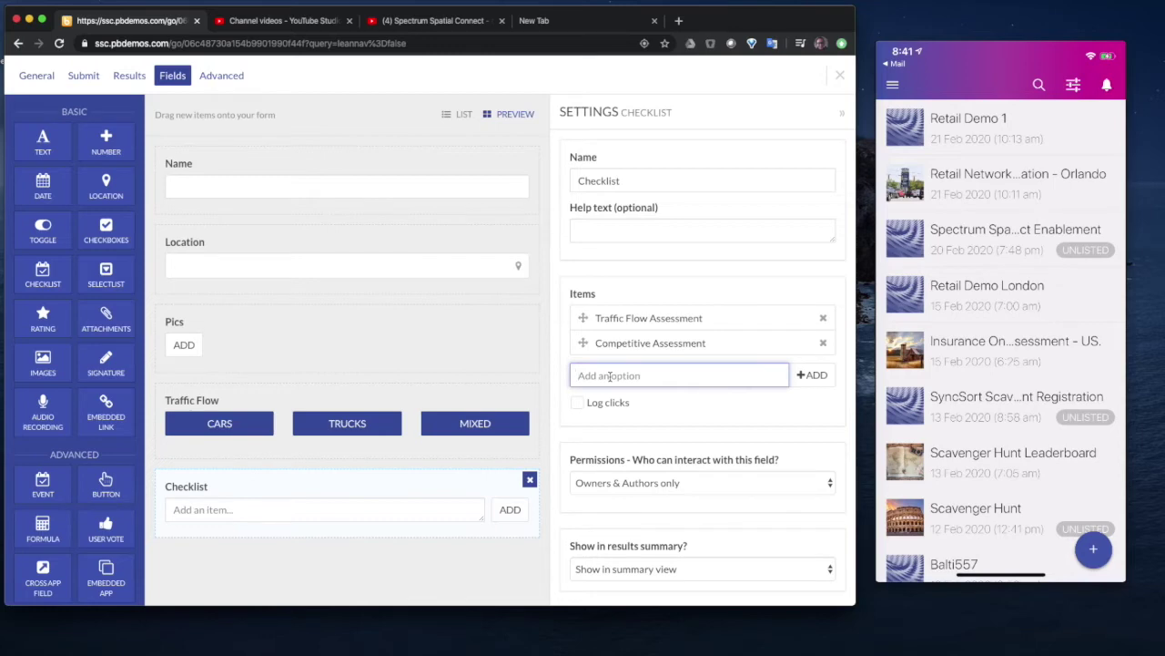
type("Site Check")
left_click(809, 375)
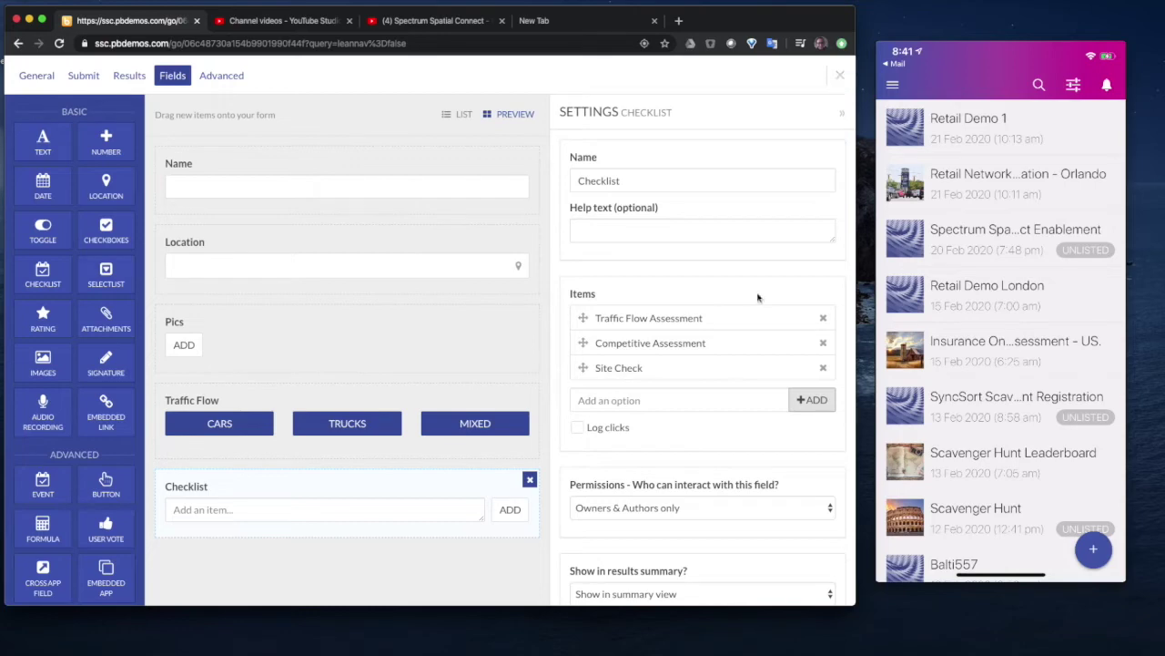
scroll(706, 488, "down", 3)
scroll(783, 189, "up", 3)
left_click(842, 76)
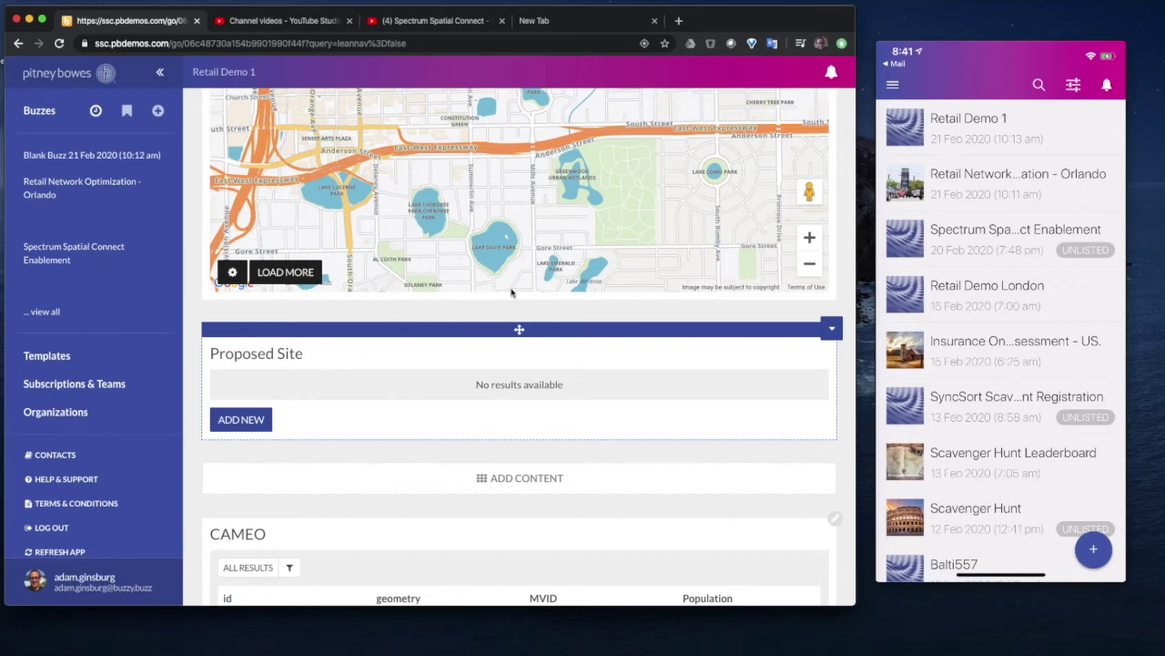
- Start a new layer on the Retail Demo 1 map, using an existing app as its data source
scroll(468, 323, "up", 2)
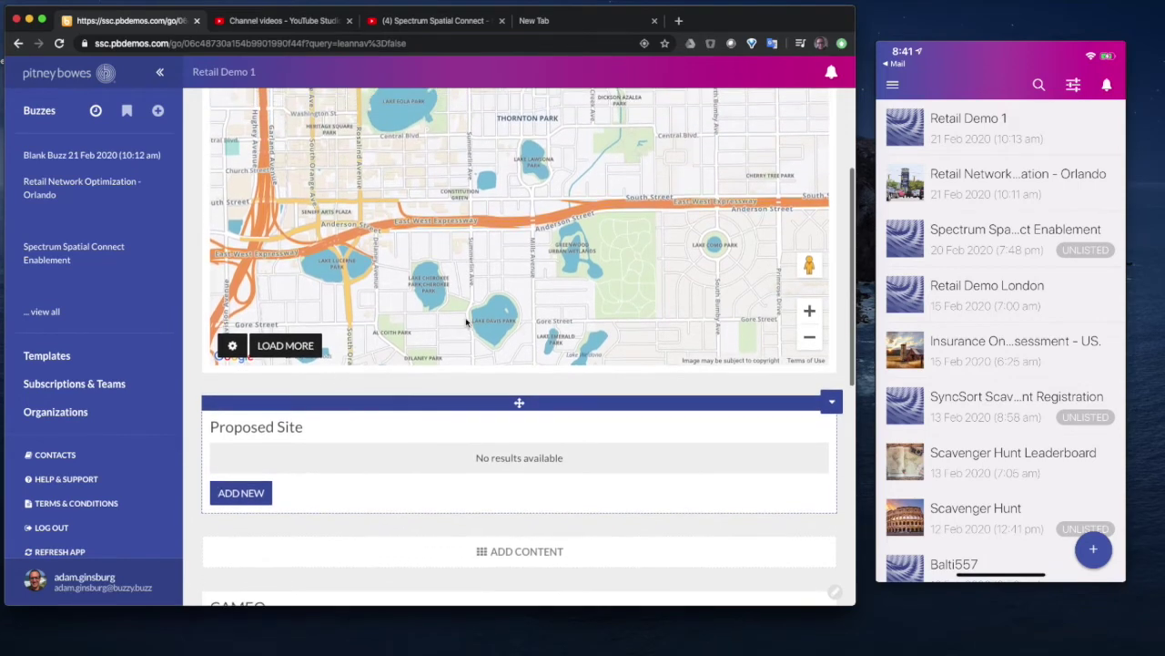
scroll(466, 322, "down", 3)
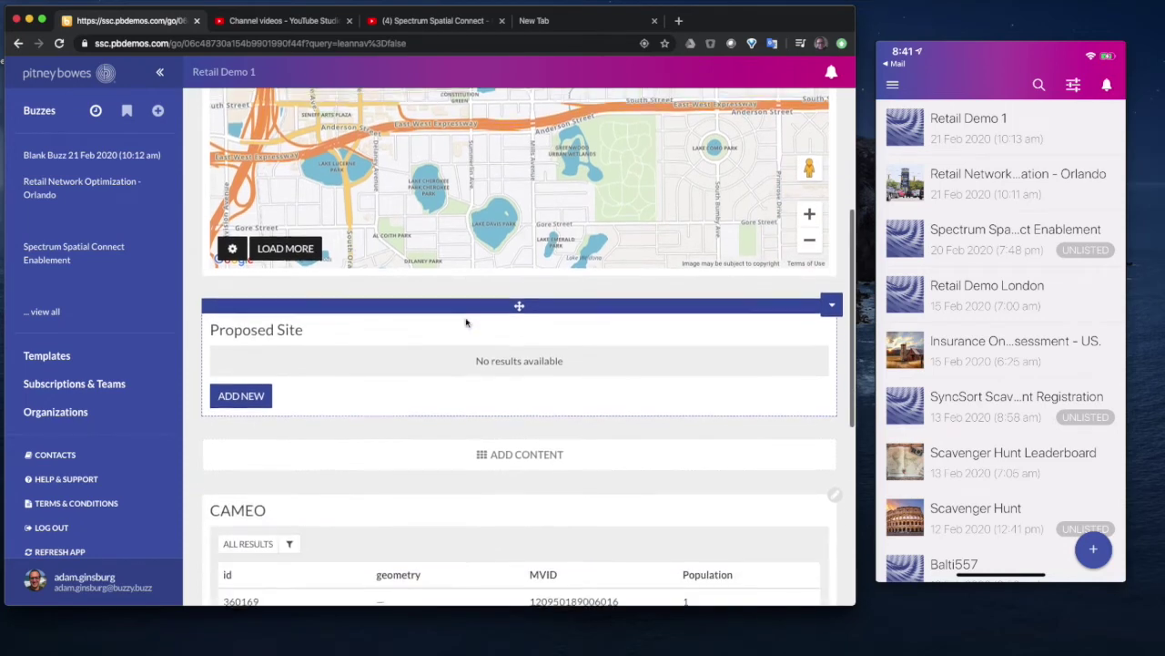
scroll(466, 322, "up", 5)
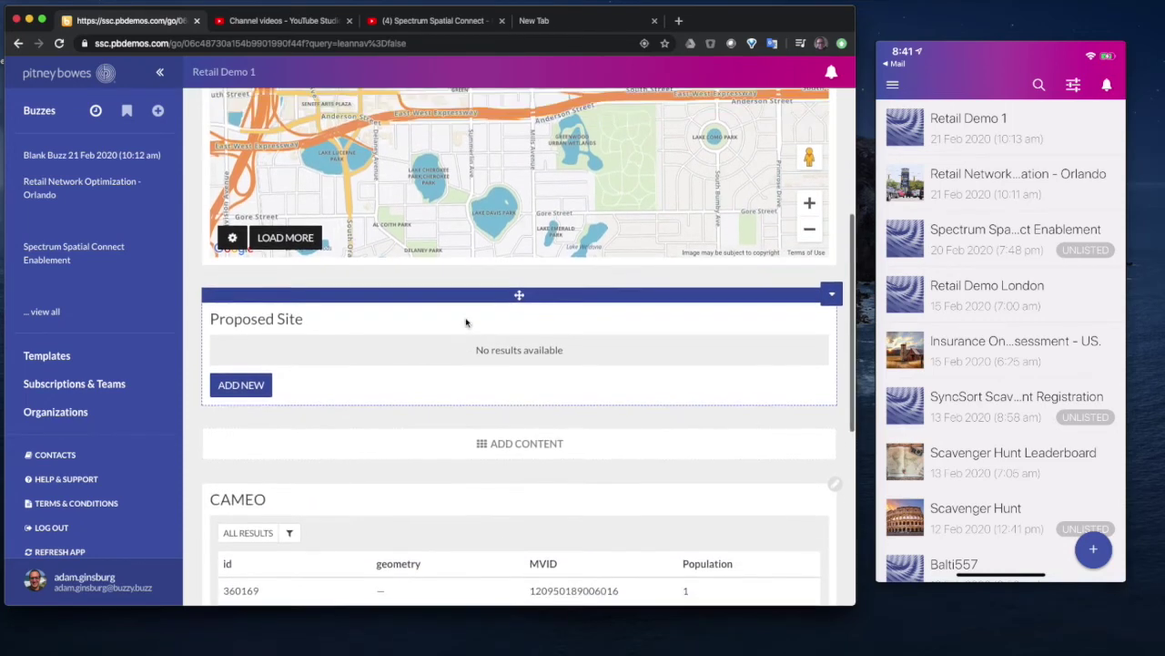
left_click(816, 182)
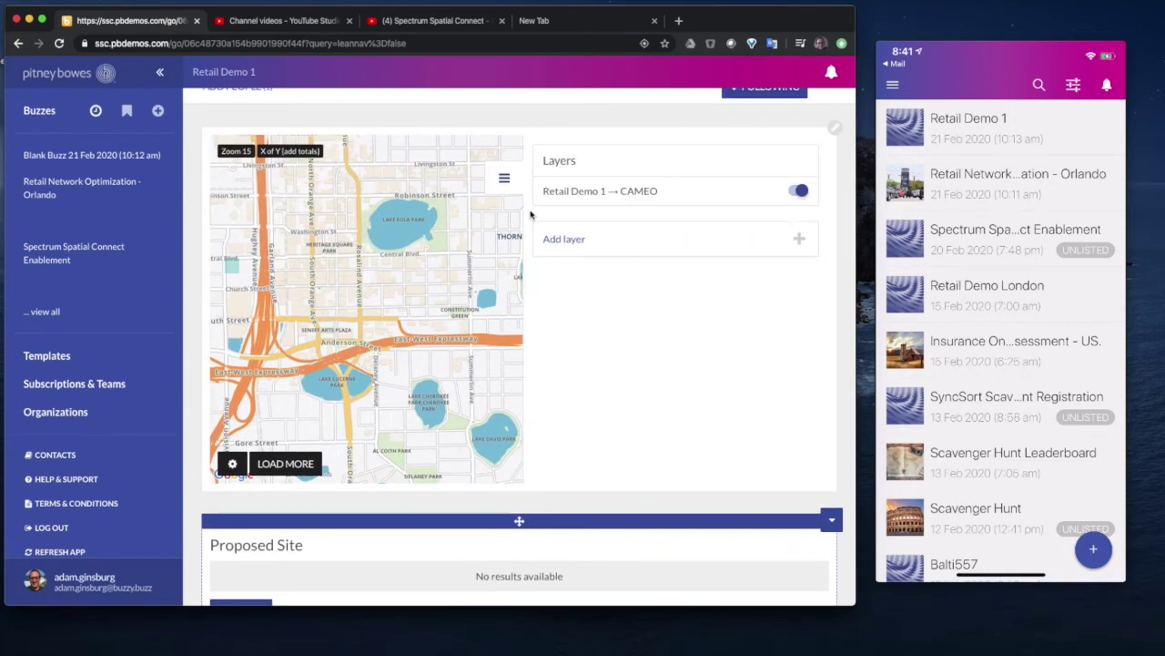
left_click(500, 180)
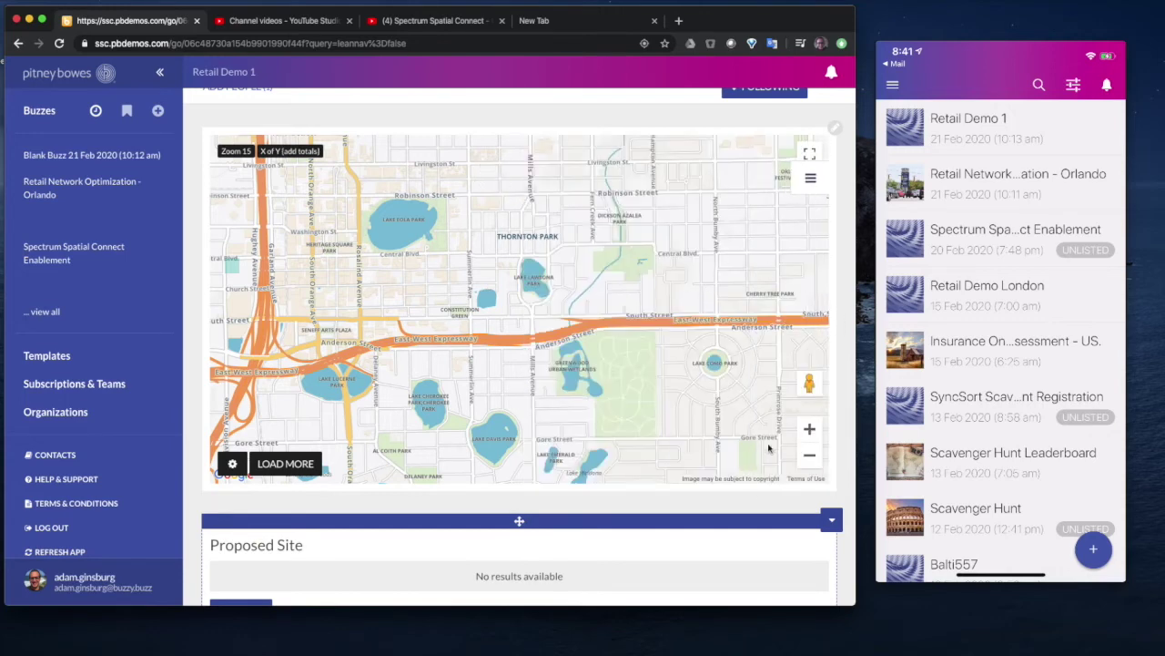
left_click(809, 179)
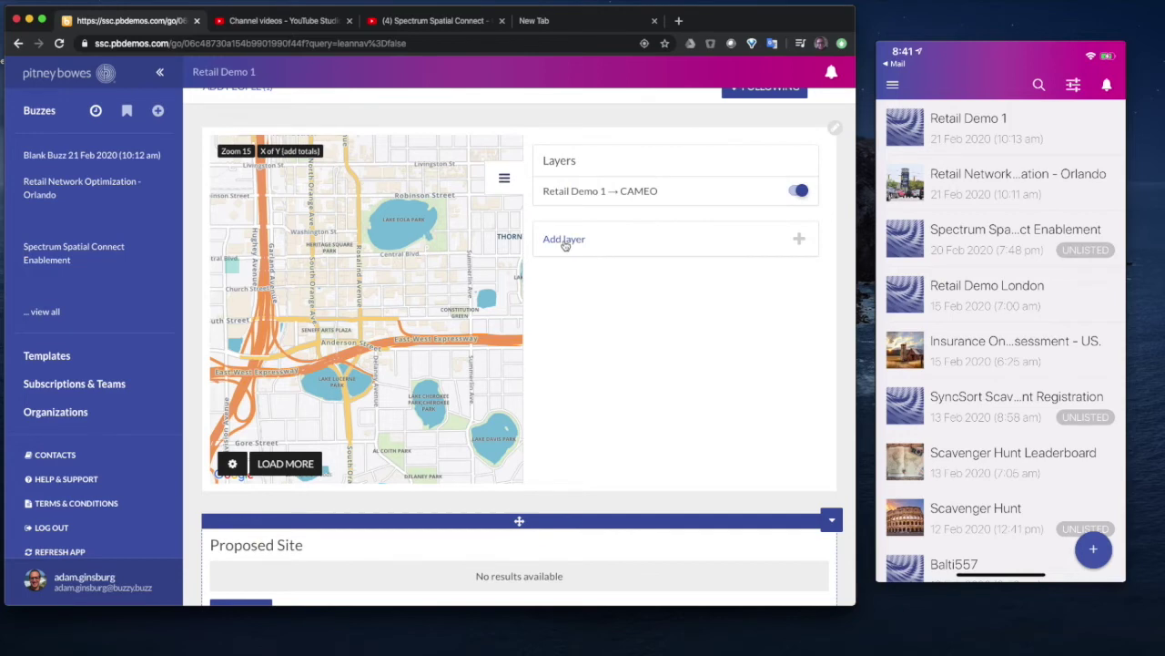
left_click(564, 240)
left_click(567, 292)
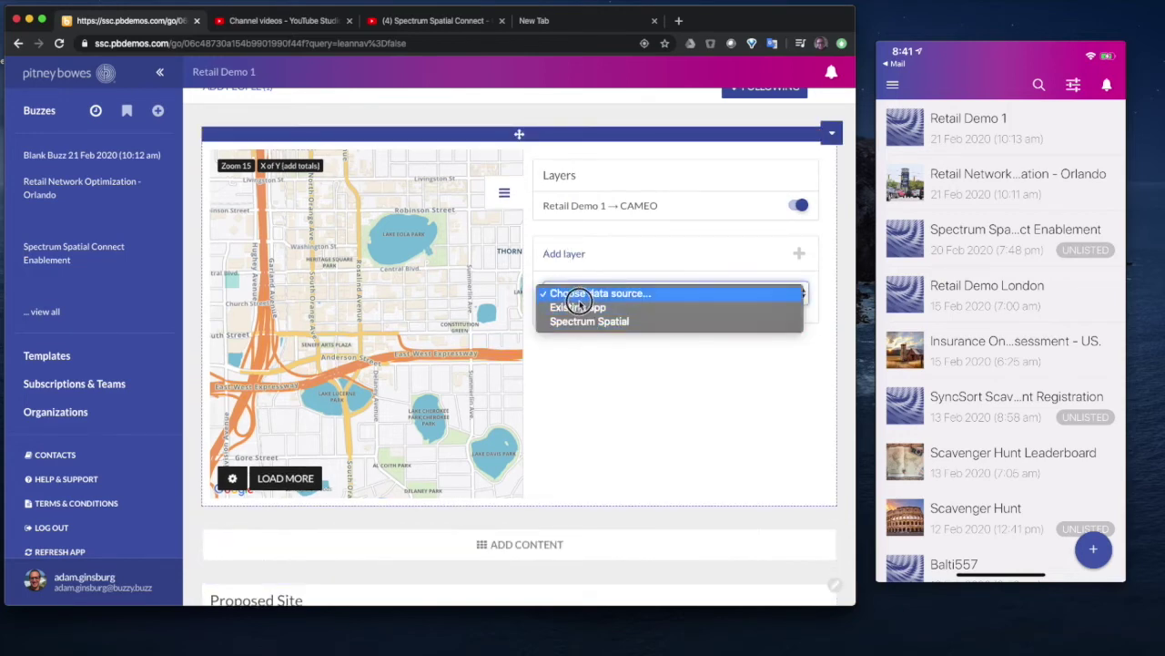
left_click(575, 293)
left_click(575, 297)
left_click(562, 308)
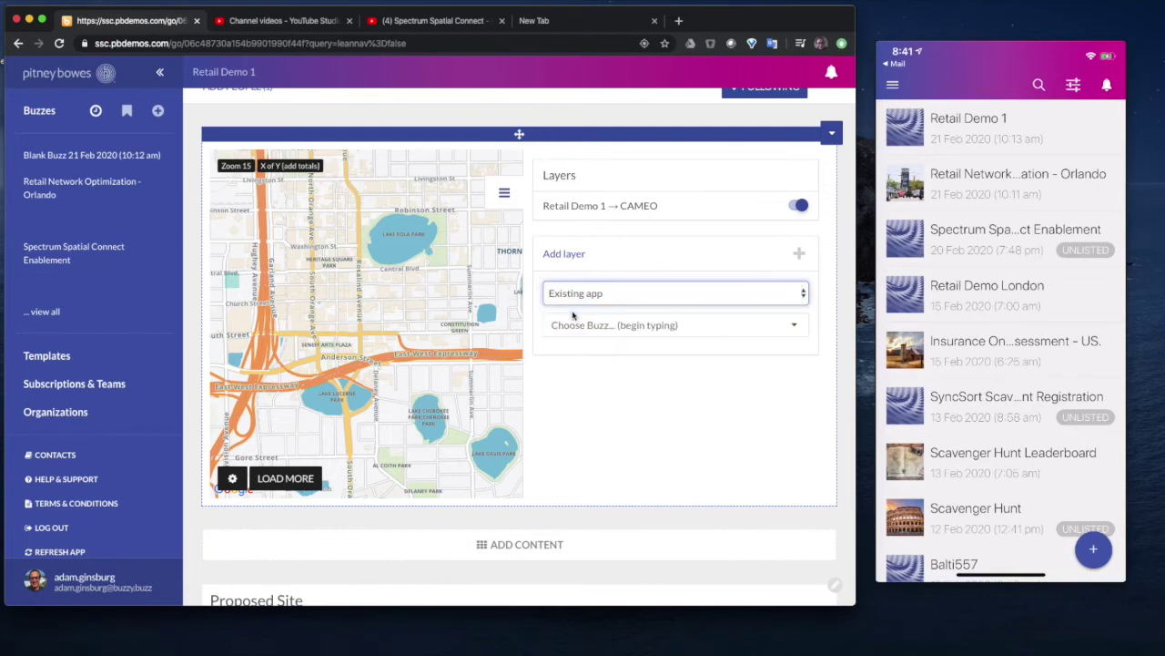
- Pick the Proposed Site app from the Retail Demo 1 buzz and add it as a layer
left_click(571, 323)
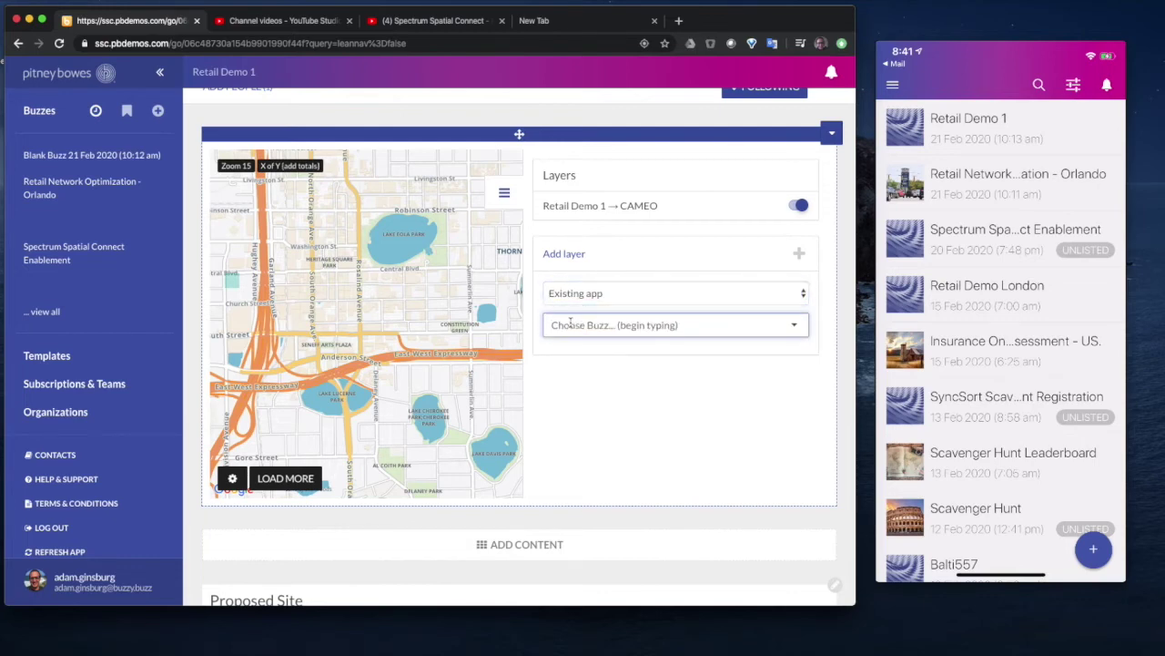
type("Reat")
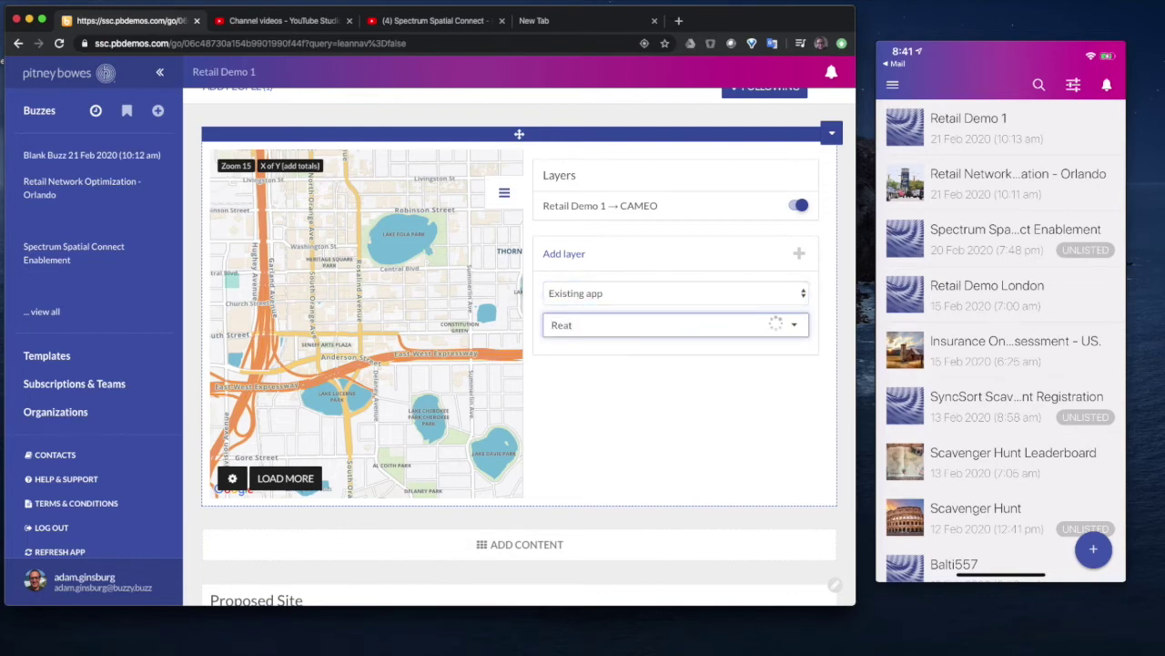
type("ail")
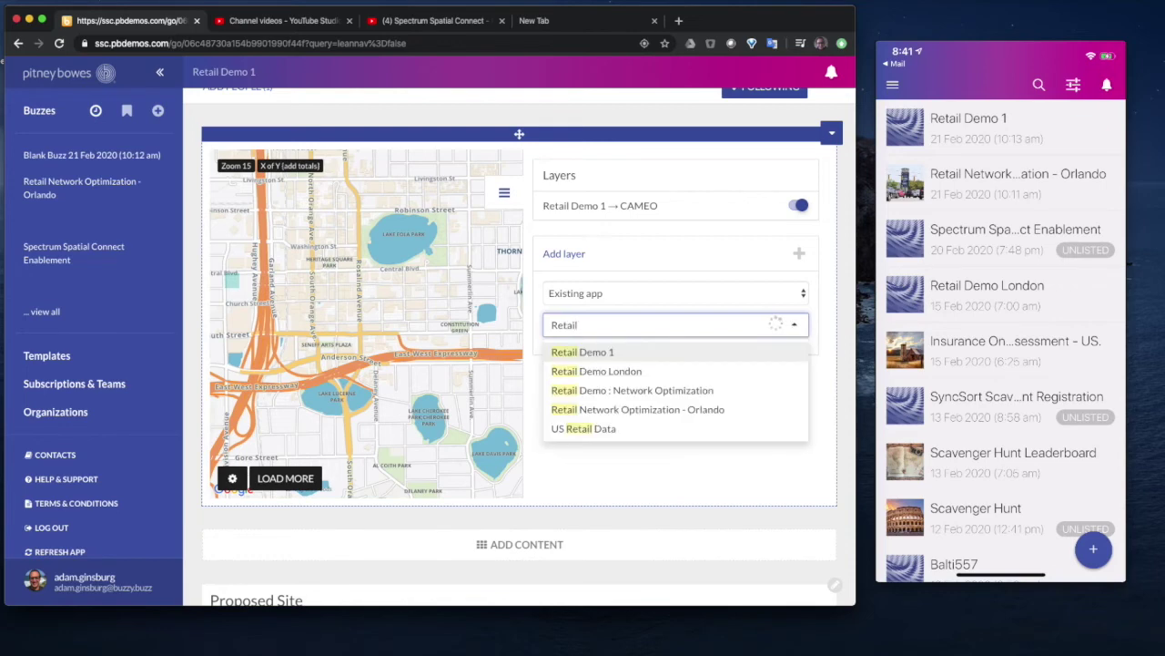
left_click(592, 354)
left_click(590, 362)
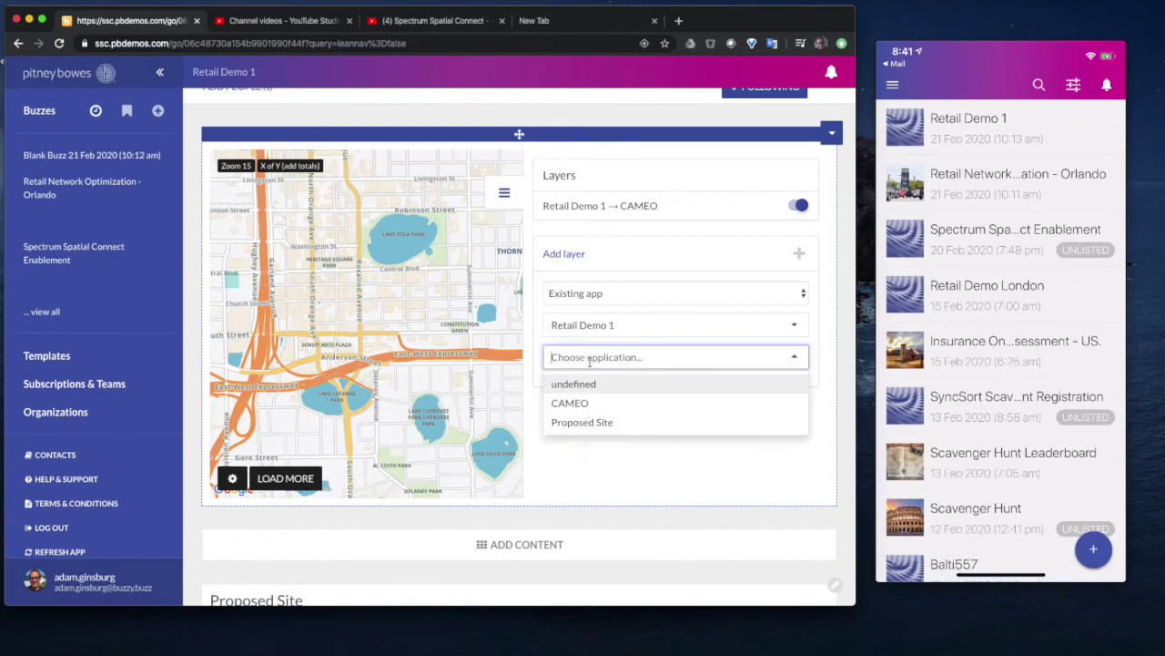
left_click(595, 423)
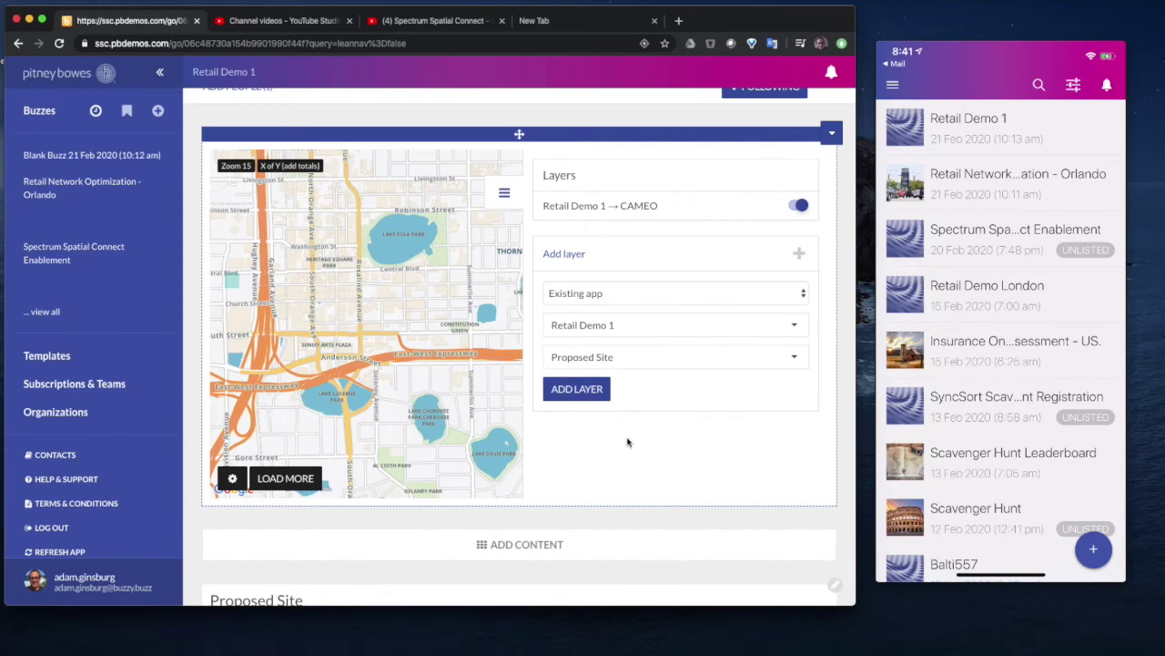
left_click(577, 390)
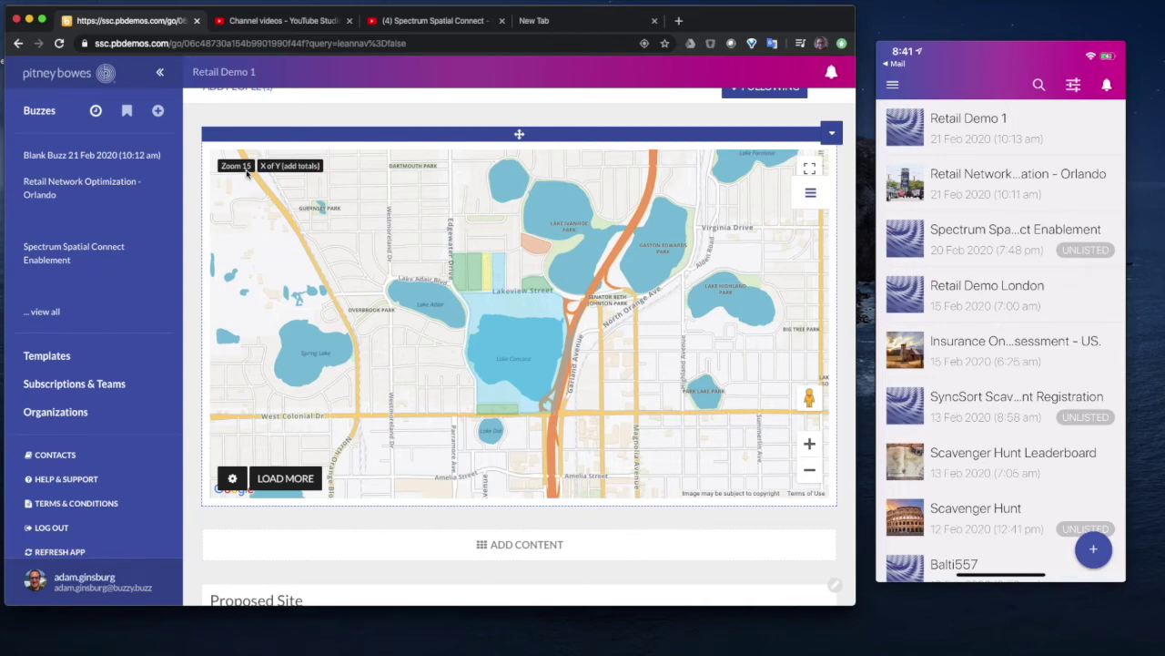
- Load the next 10 CAMEO features onto the Orlando map
left_click(286, 168)
left_click(286, 168)
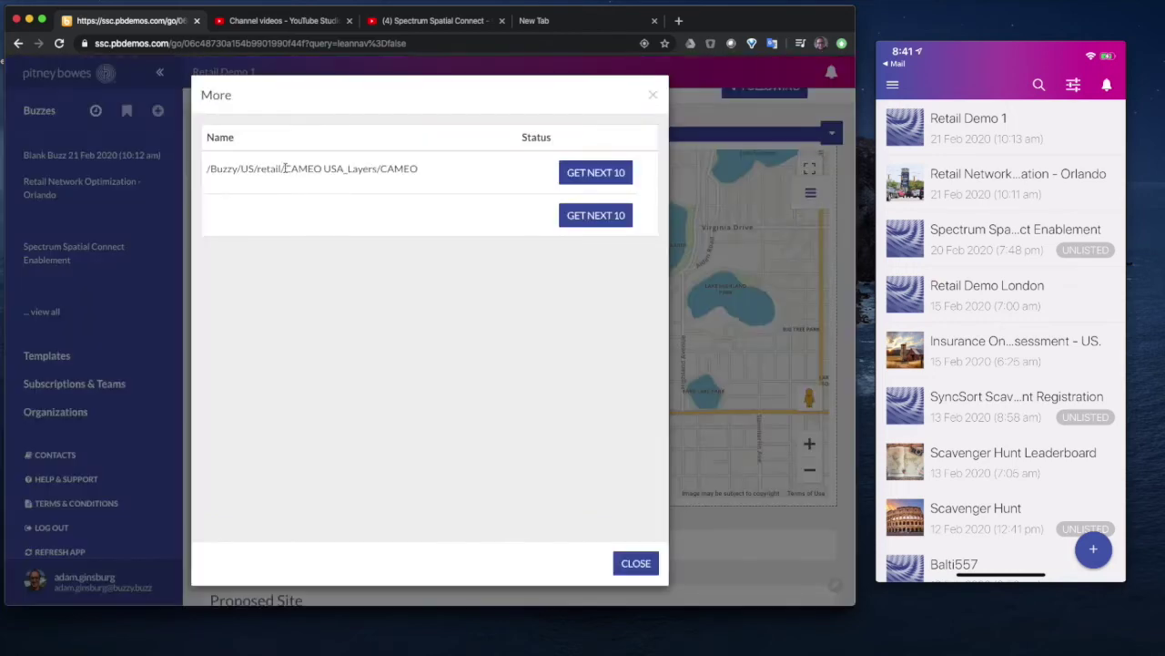
left_click(591, 176)
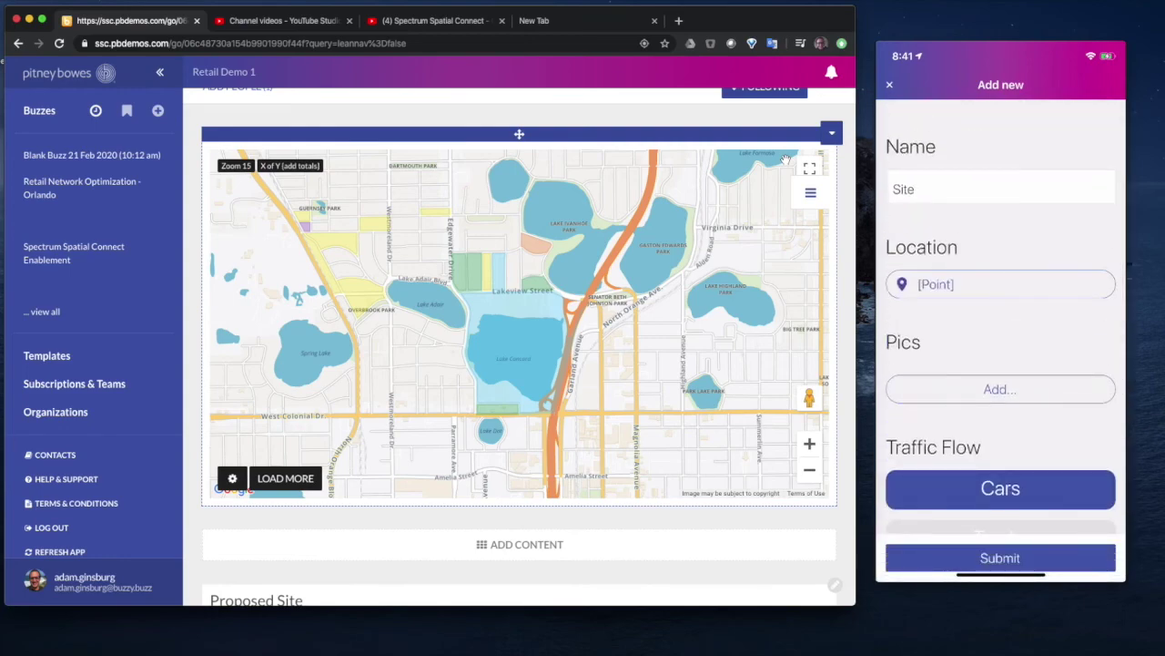
- Scroll down the desktop table to see the submitted Proposed Site entry (Site, [Point], Cars)
scroll(396, 463, "down", 3)
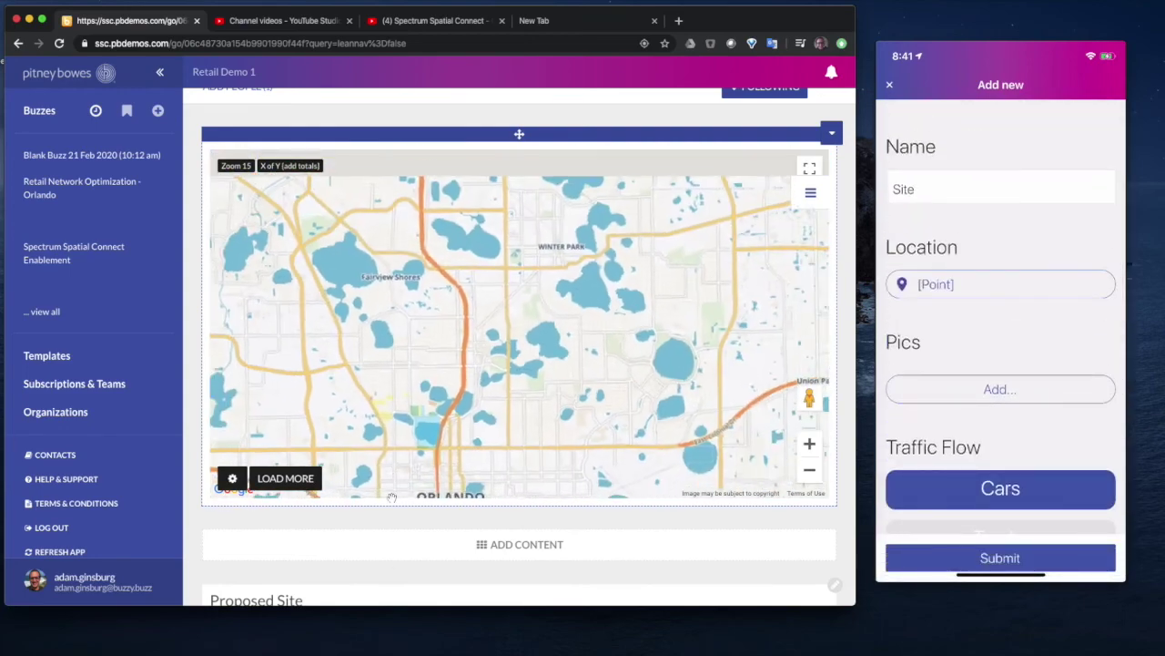
scroll(390, 567, "down", 5)
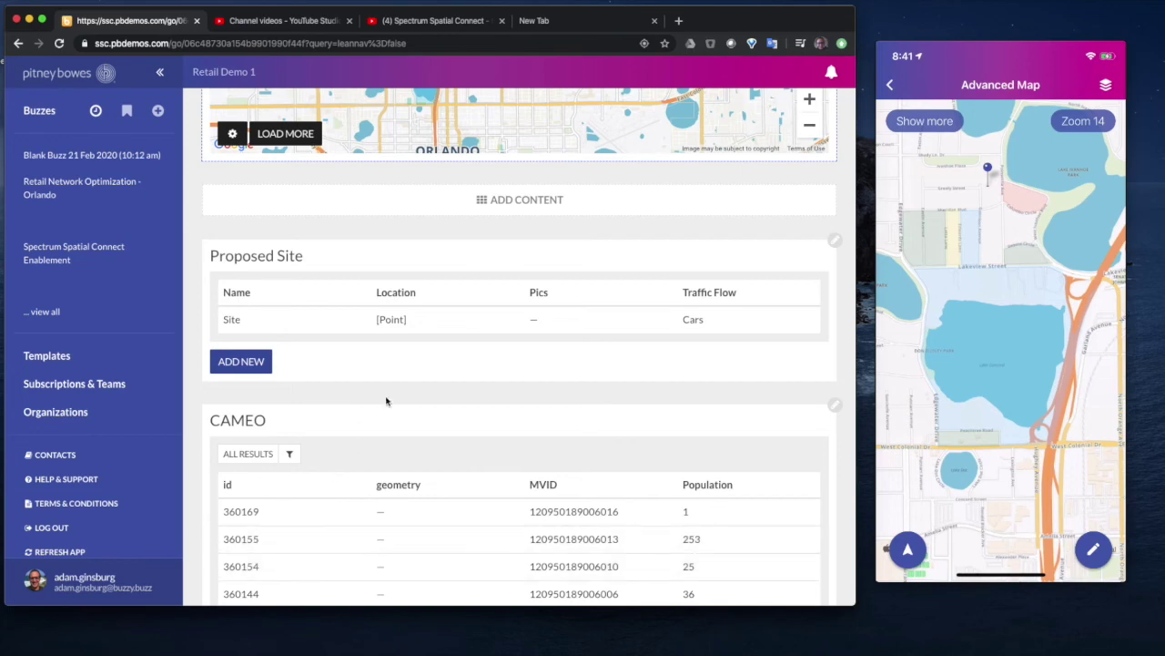
scroll(469, 370, "up", 5)
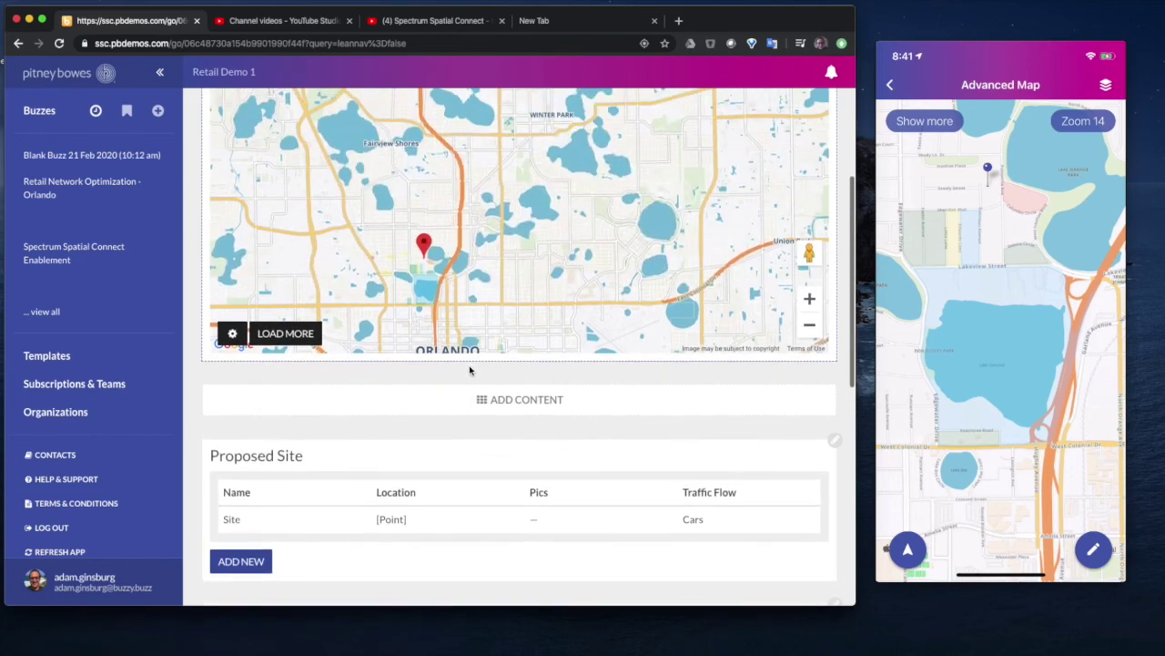
left_click(424, 245)
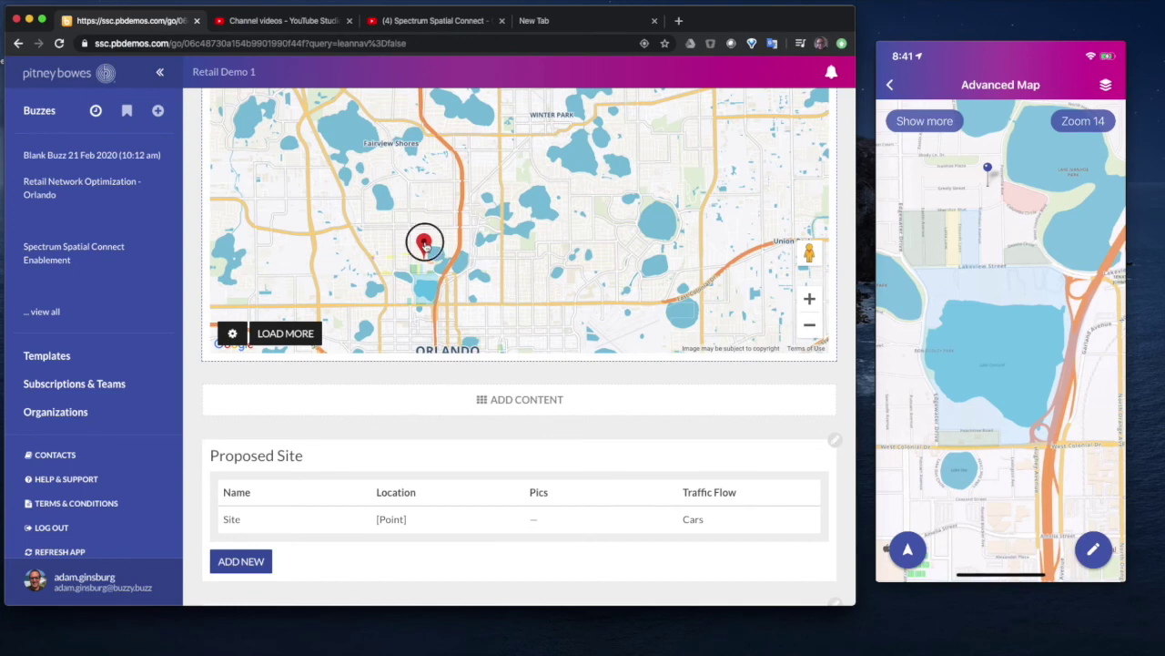
scroll(729, 374, "down", 5)
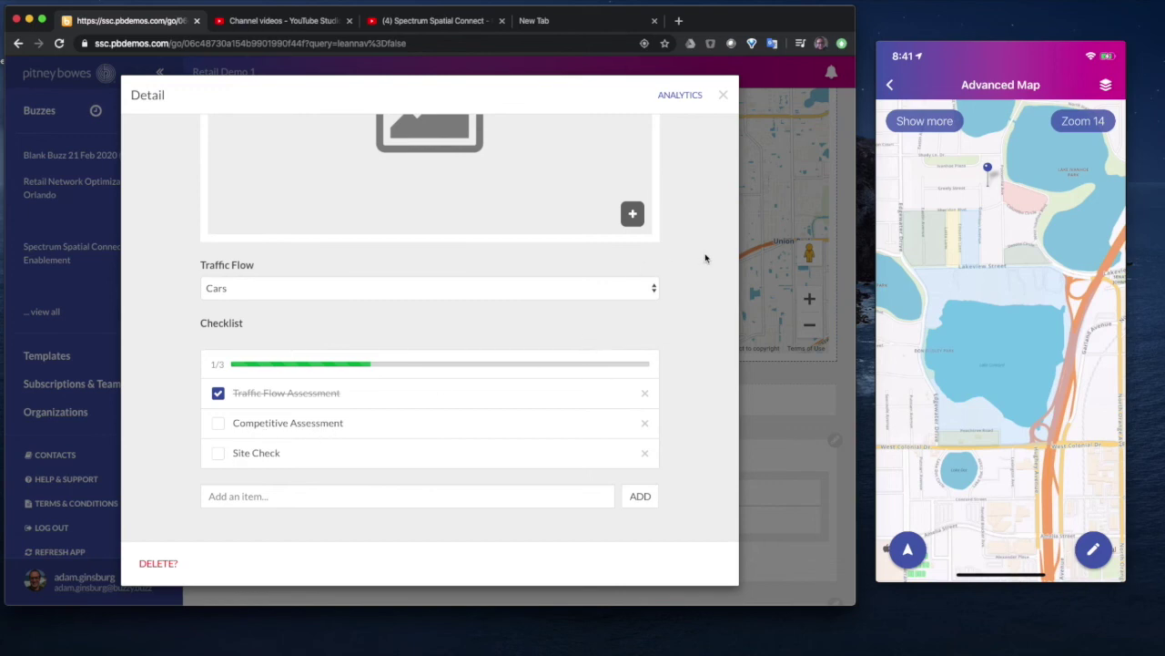
scroll(705, 261, "up", 5)
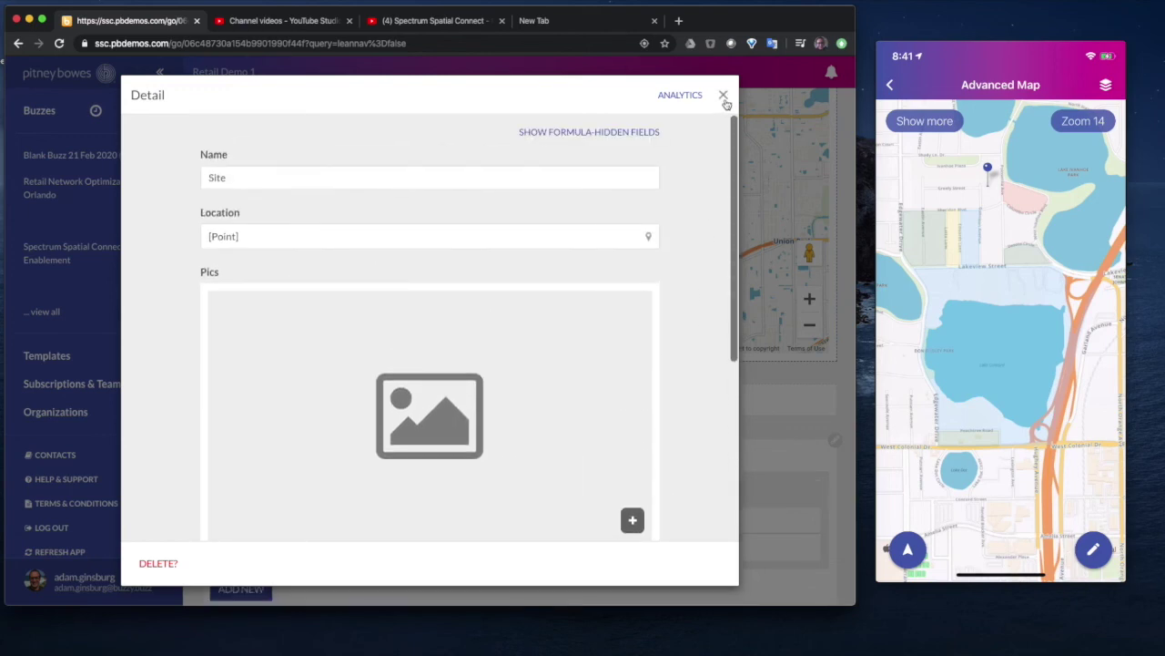
left_click(724, 95)
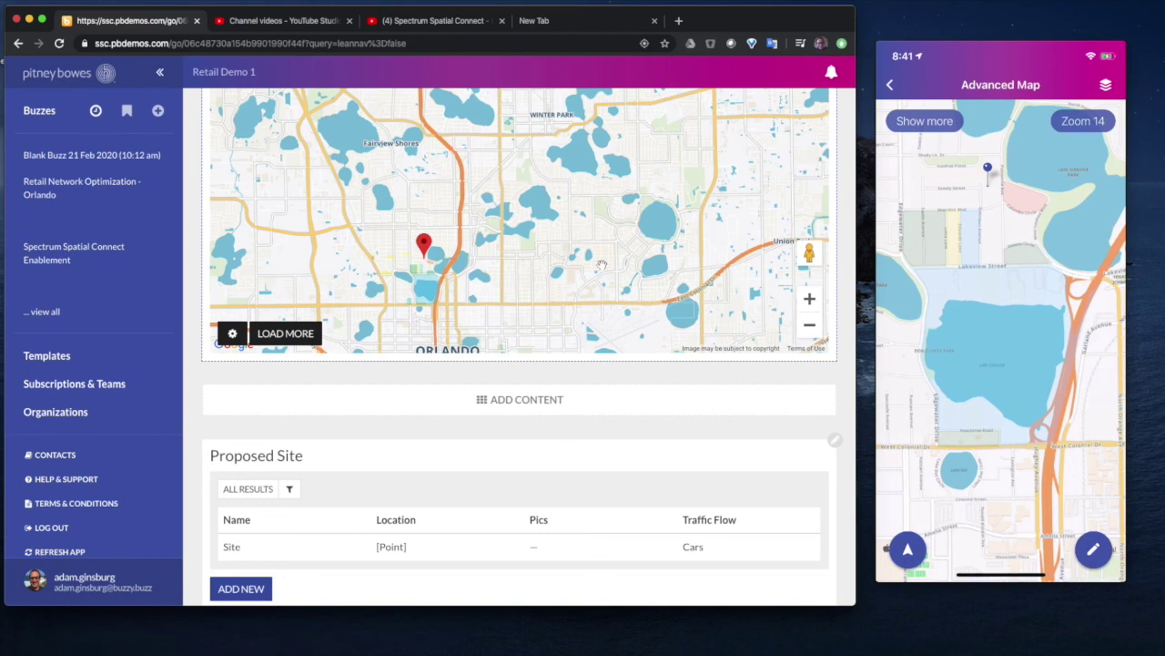
scroll(847, 184, "up", 2)
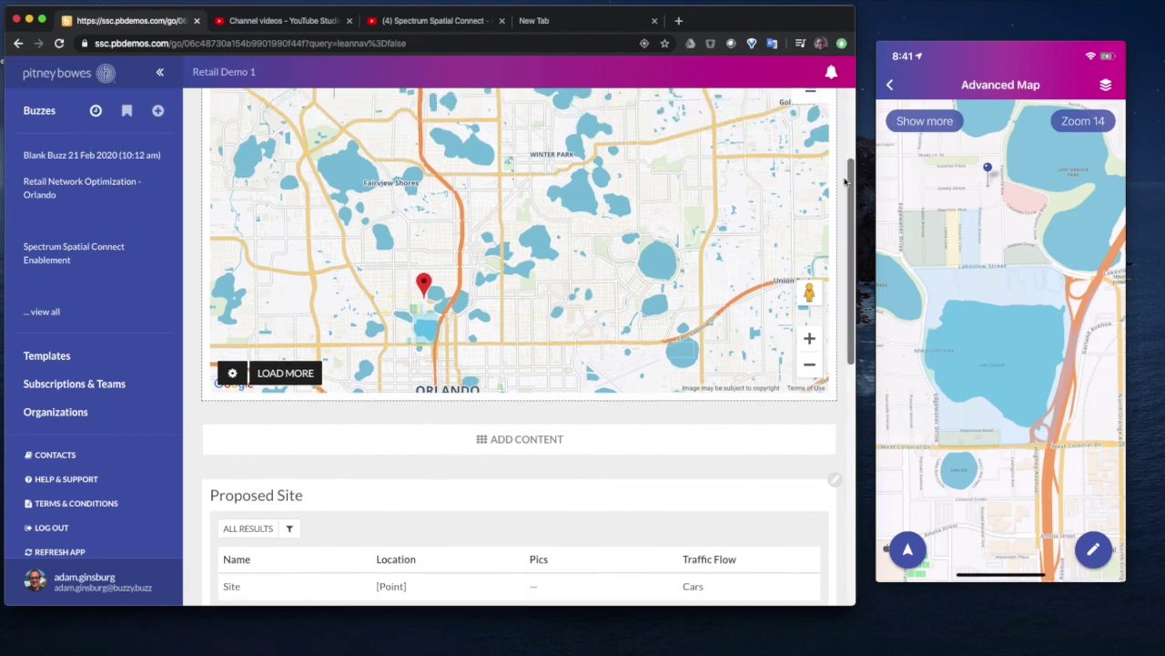